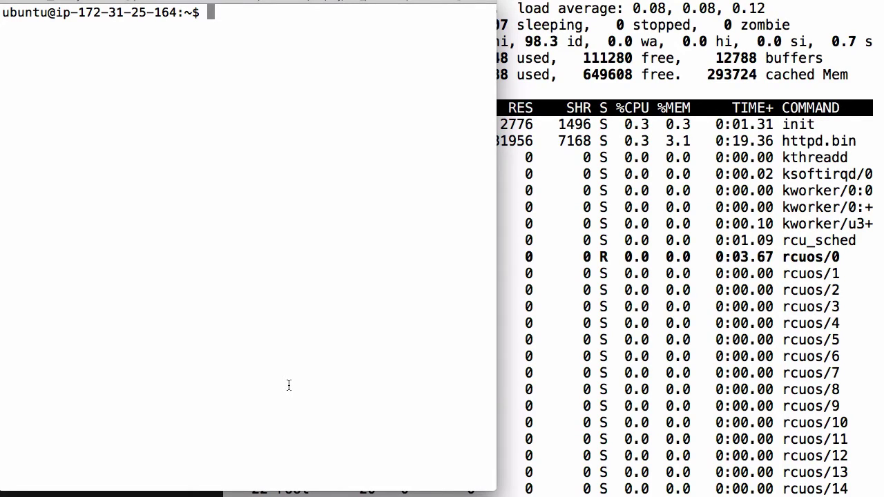
left_click(681, 367)
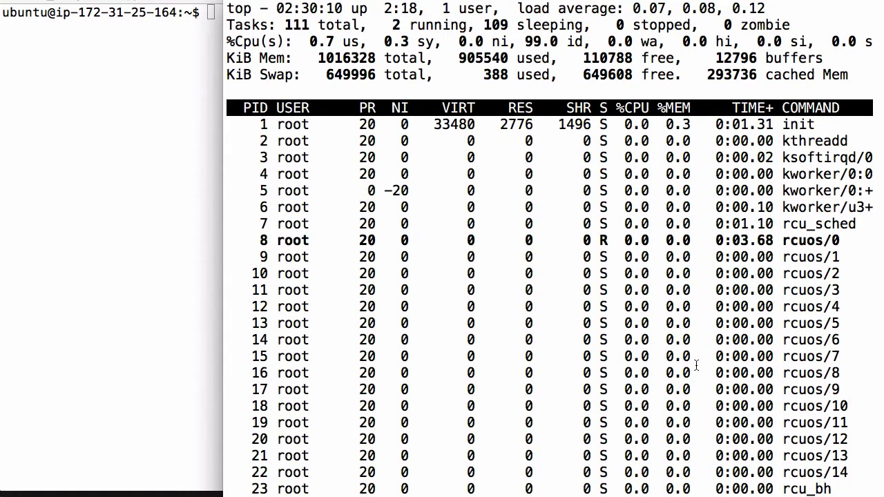
left_click(195, 242)
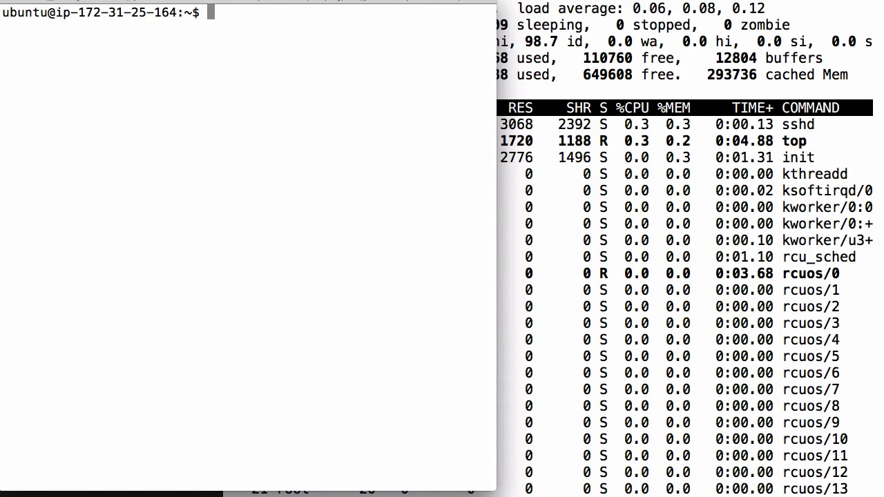
Step: Switch to the spreadsheet and enter 400 in the request column and 1 in the concurrent connections column of row 2
key("super+Tab")
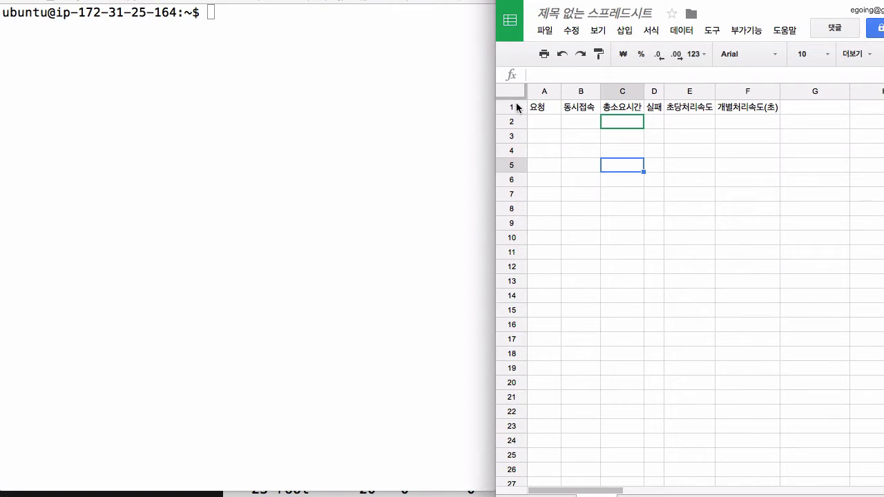
left_click(552, 134)
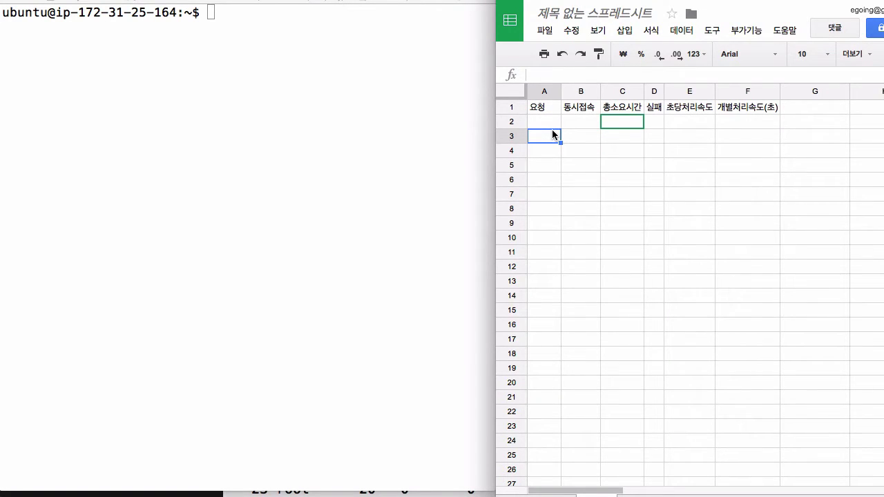
key("Up")
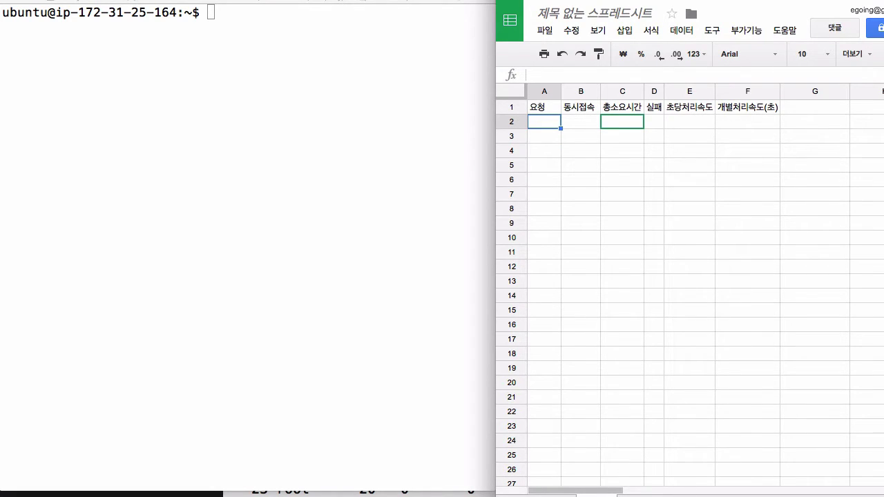
type("400")
key("Tab")
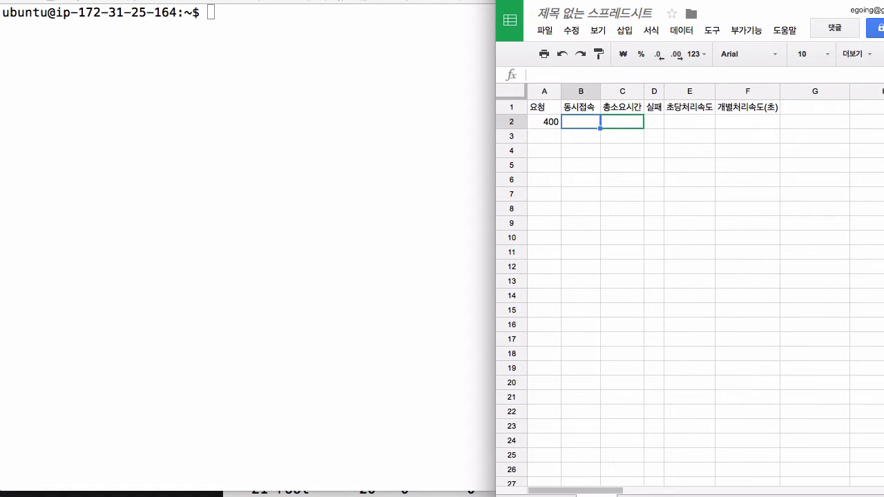
type("1")
key("Tab")
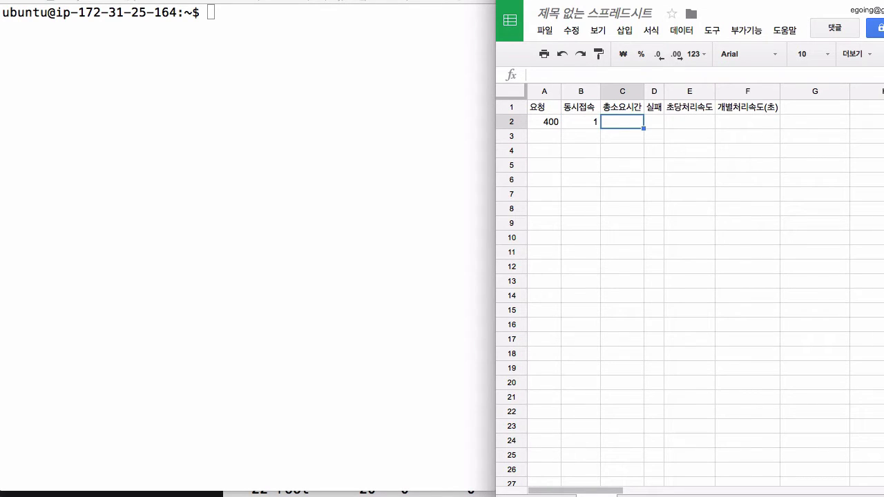
left_click(653, 122)
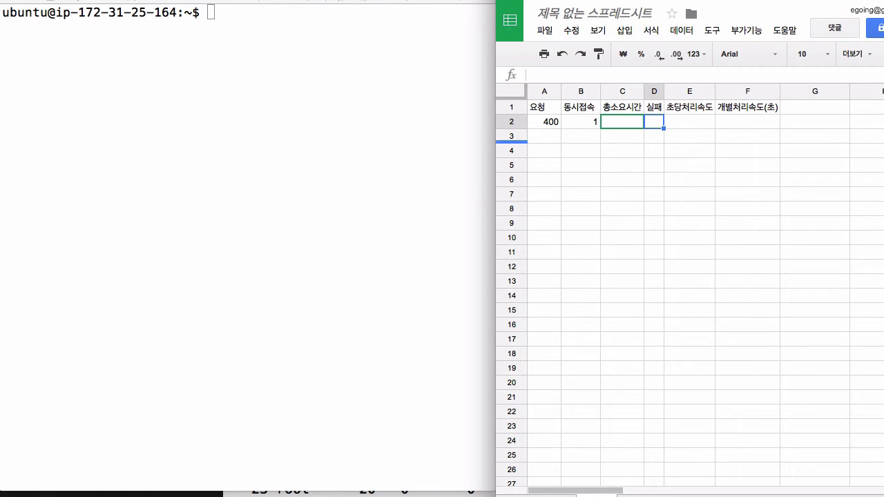
key("super+Tab")
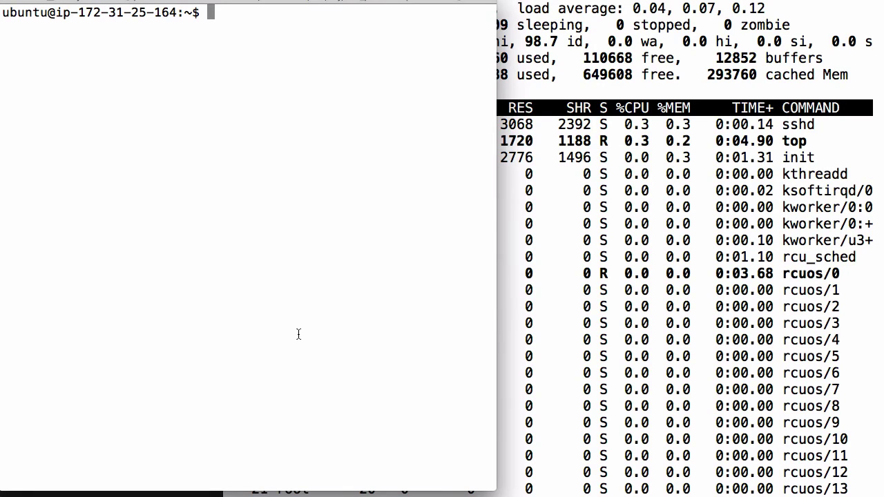
type("ab")
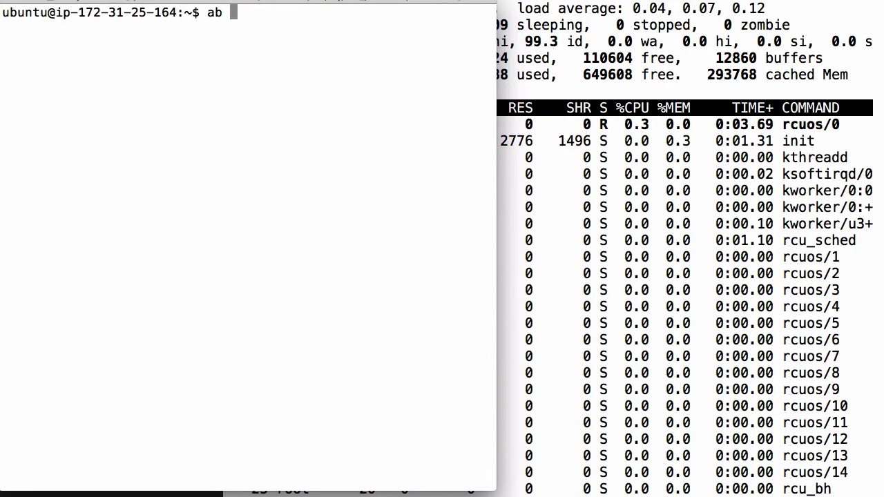
type(" -")
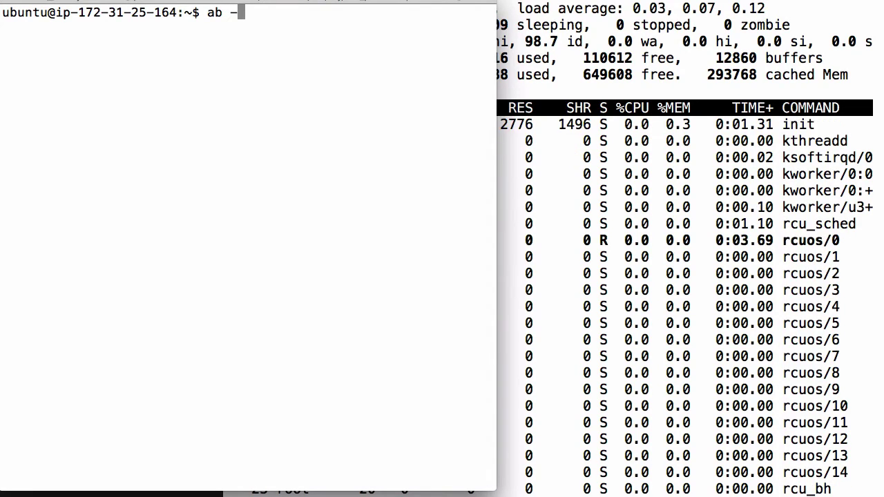
type("n ")
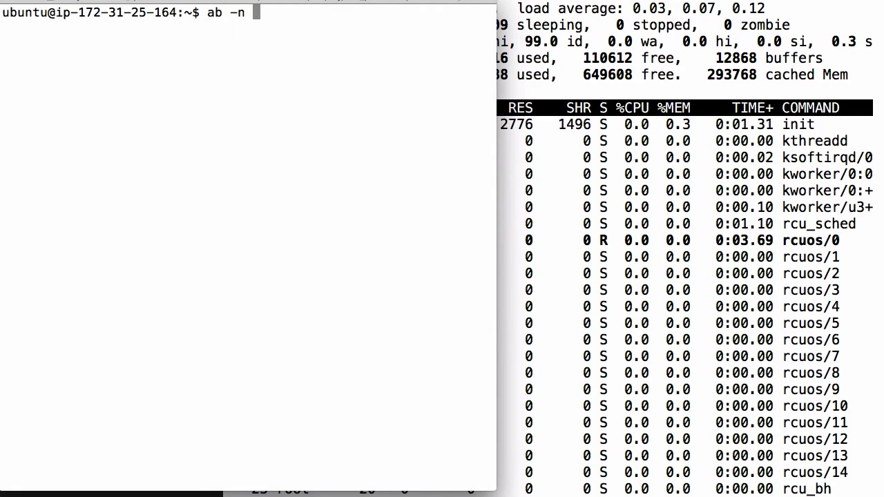
type("400 ")
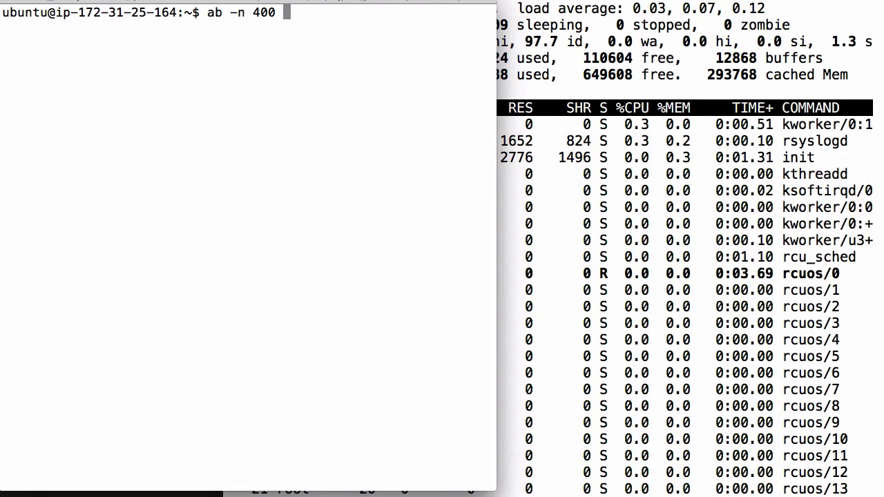
type("-c ")
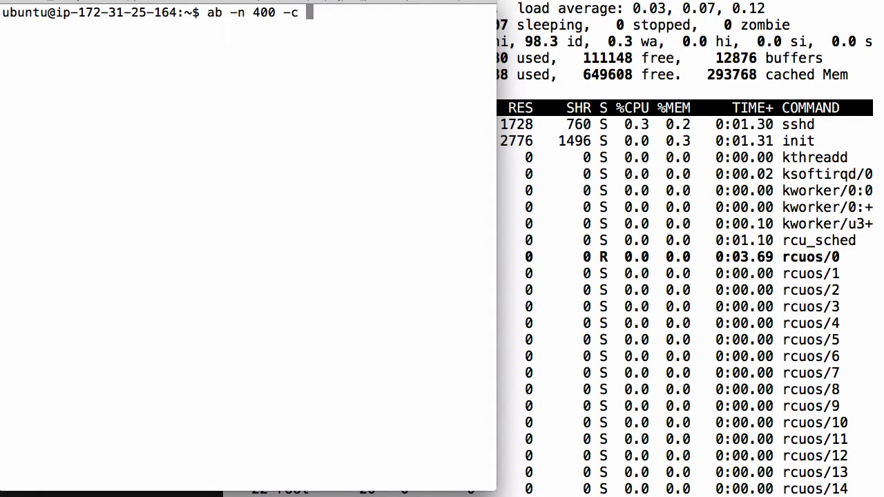
type("1")
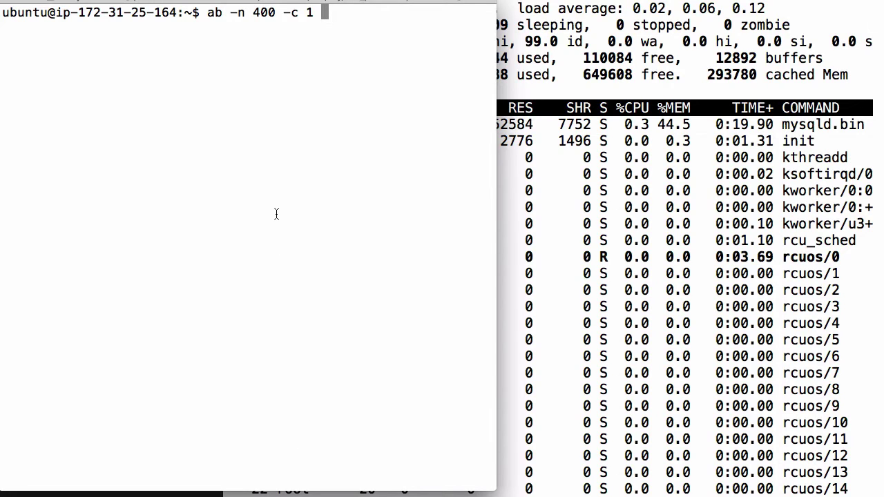
type("http://54.238.229.205")
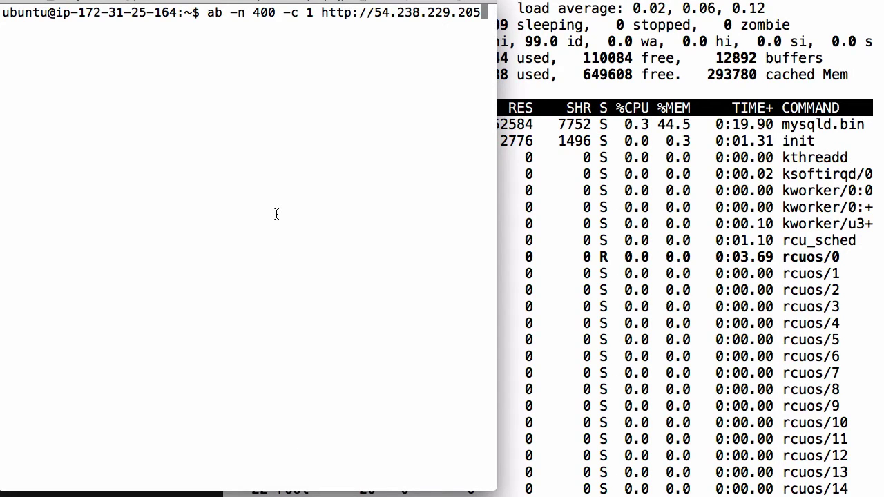
type("/")
key("Return")
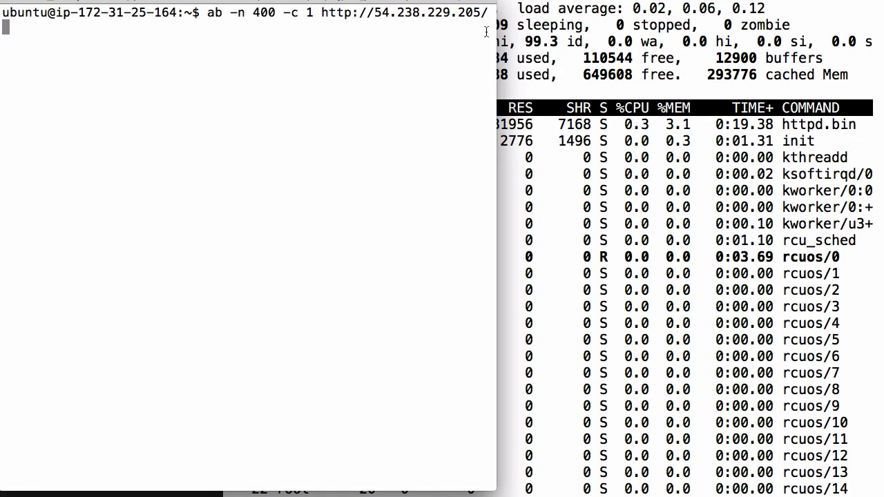
left_click_drag(369, 15, 321, 17)
left_click(413, 95)
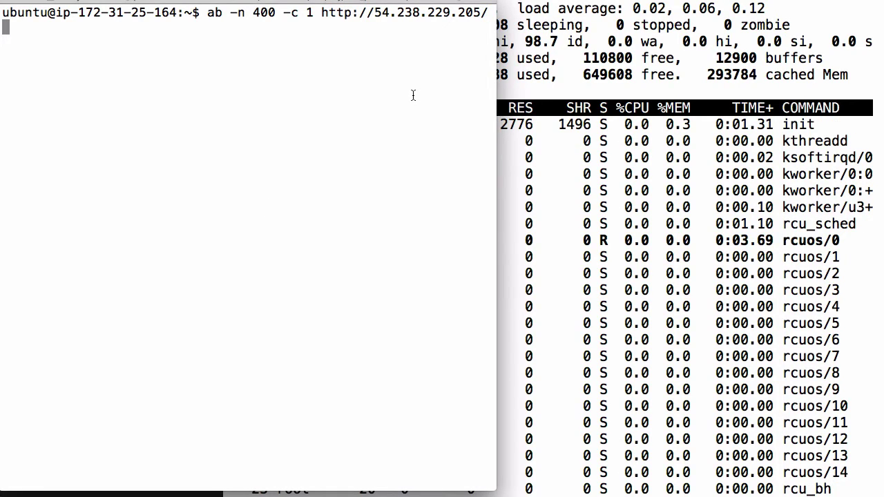
left_click(670, 174)
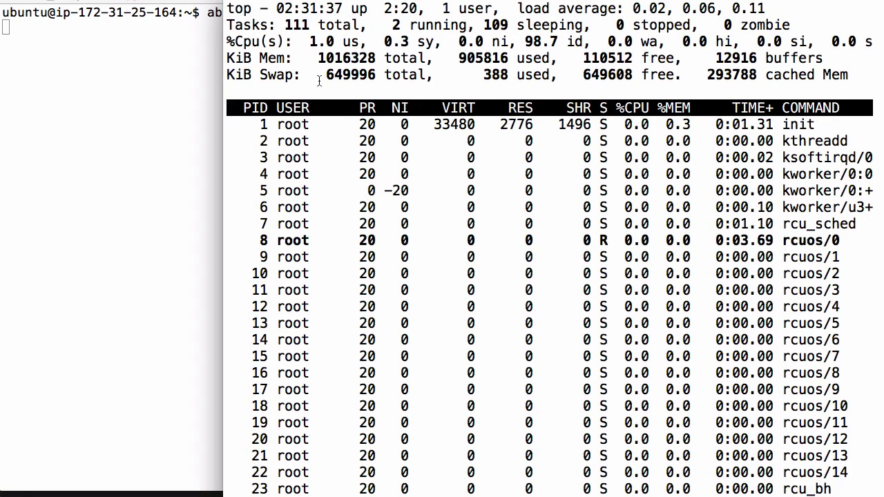
left_click(101, 149)
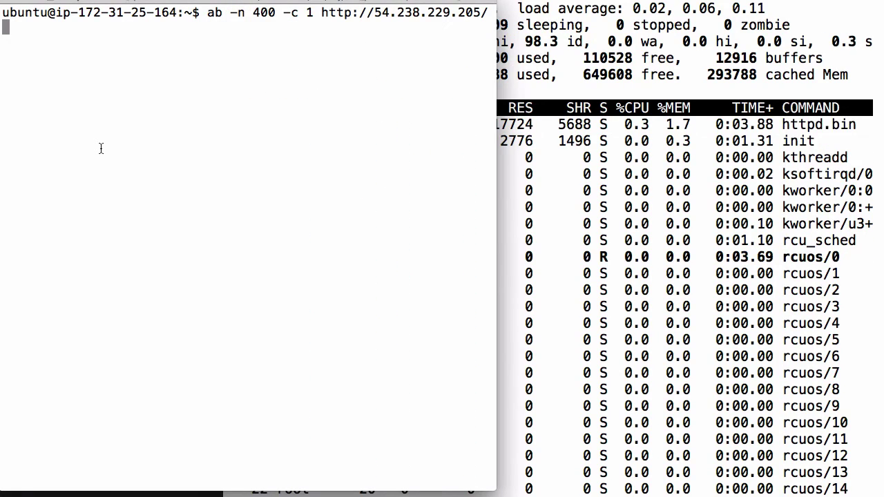
key("Return")
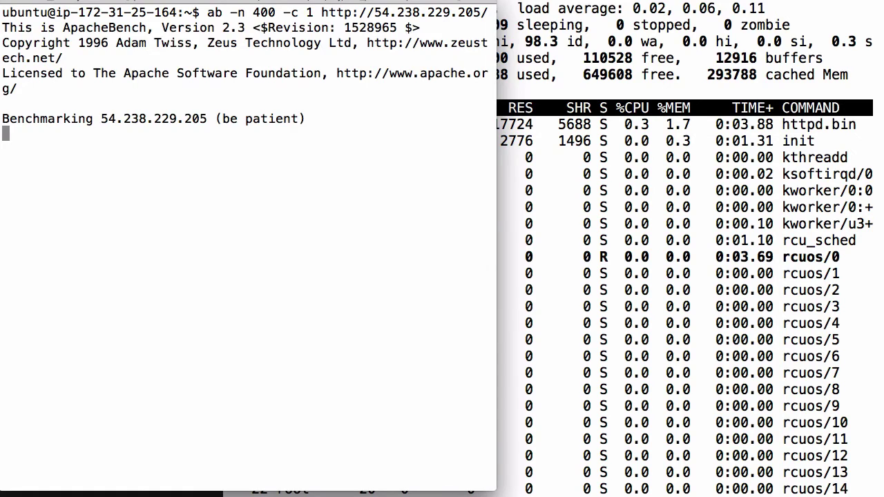
Step: Check the server load in the top process list and review the ApacheBench report in the other terminal
left_click(545, 109)
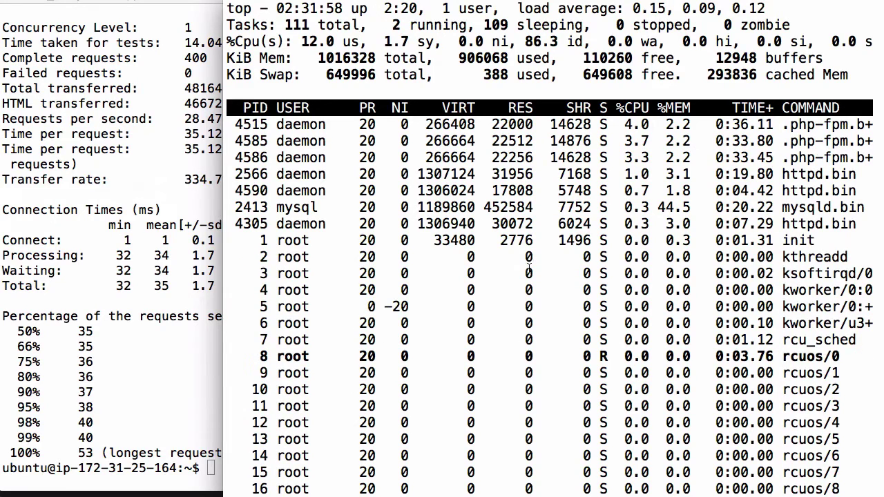
left_click(215, 297)
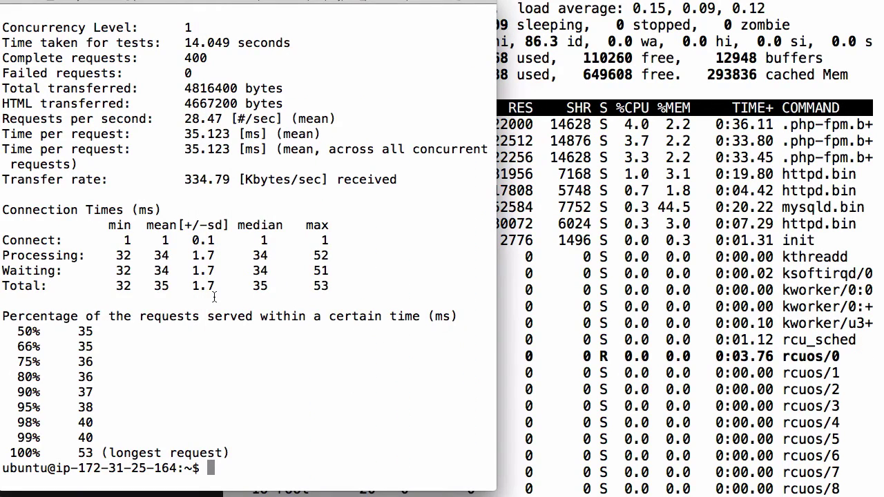
left_click(511, 352)
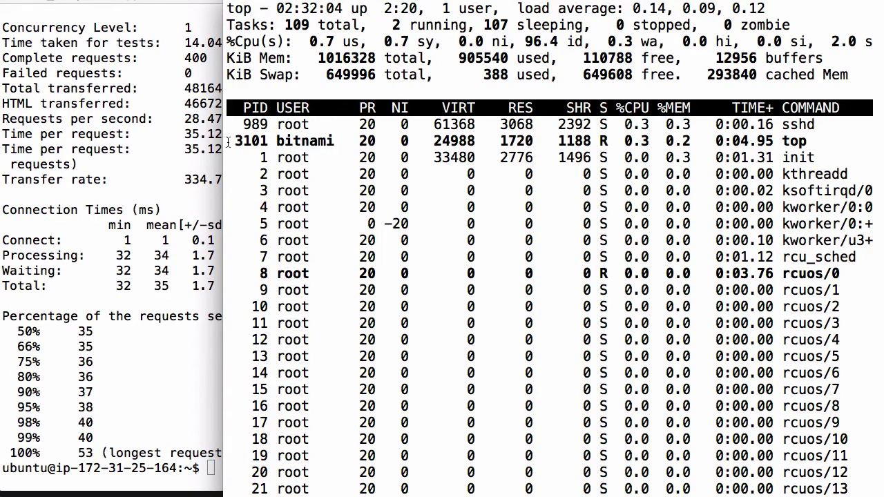
left_click(126, 185)
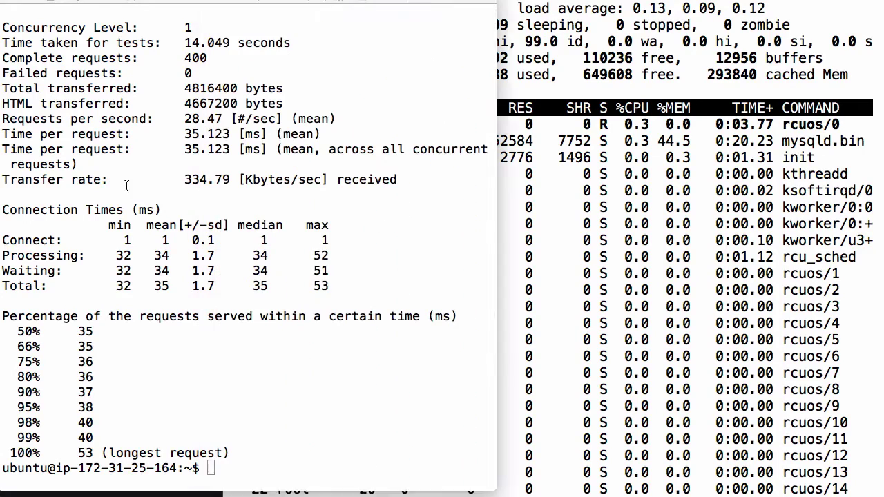
scroll(126, 185, "up", 5)
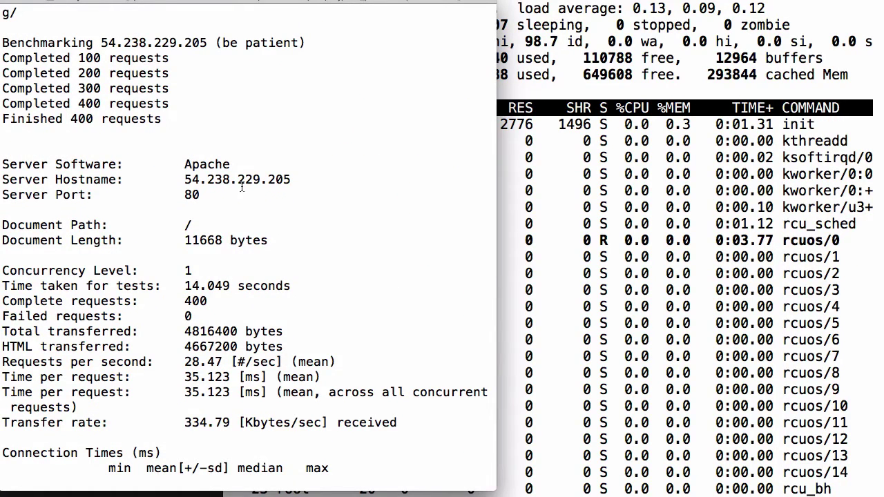
Step: Copy the test time 14.049 from the benchmark report into the total time cell C2 of the spreadsheet
key("super+Tab")
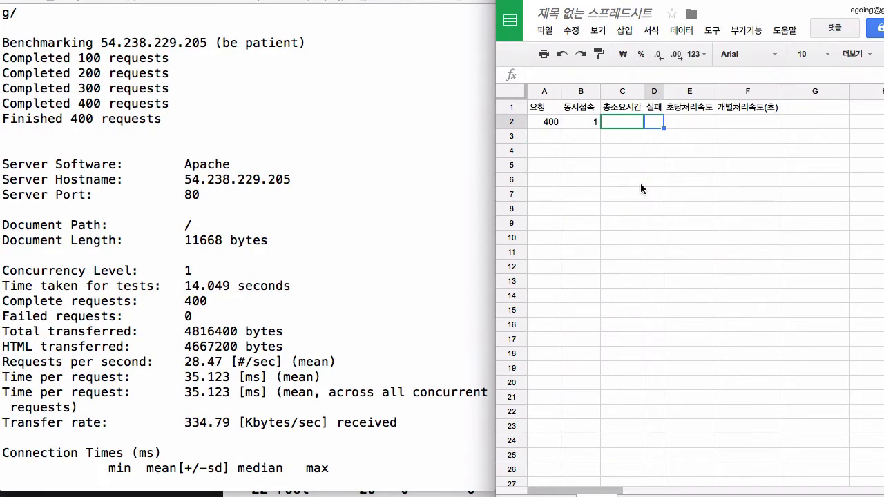
left_click(259, 293)
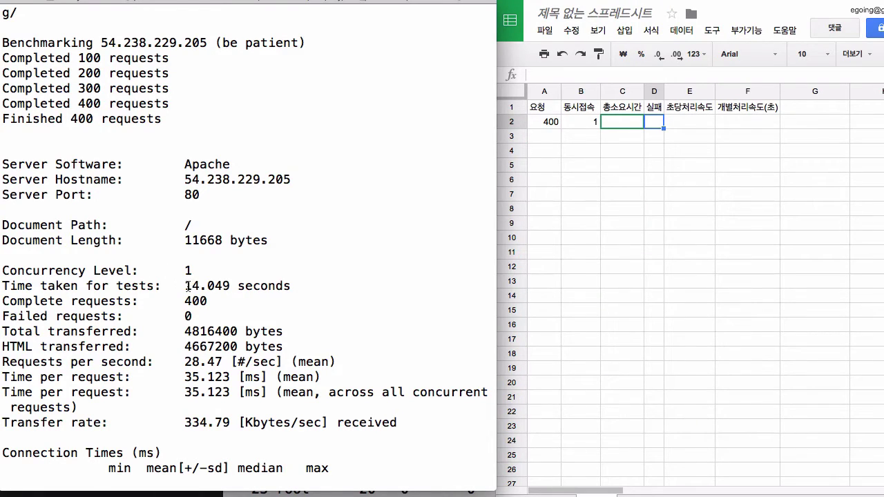
left_click_drag(185, 286, 230, 286)
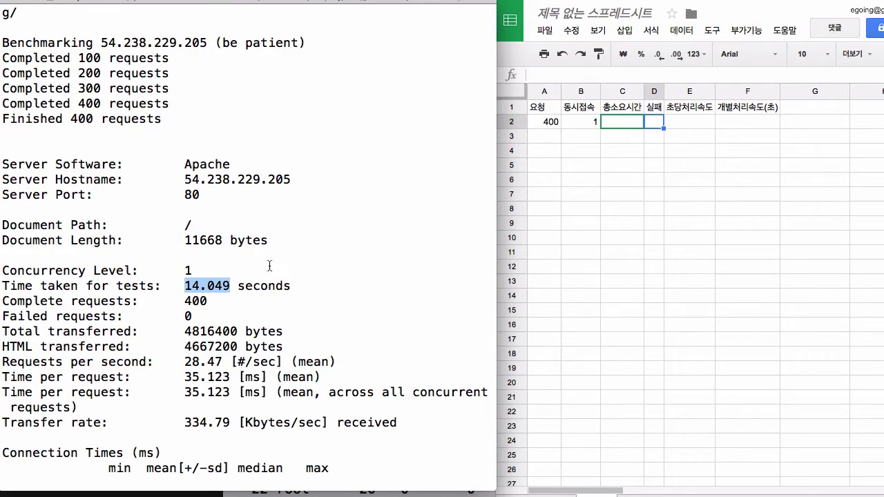
left_click(631, 142)
left_click(628, 123)
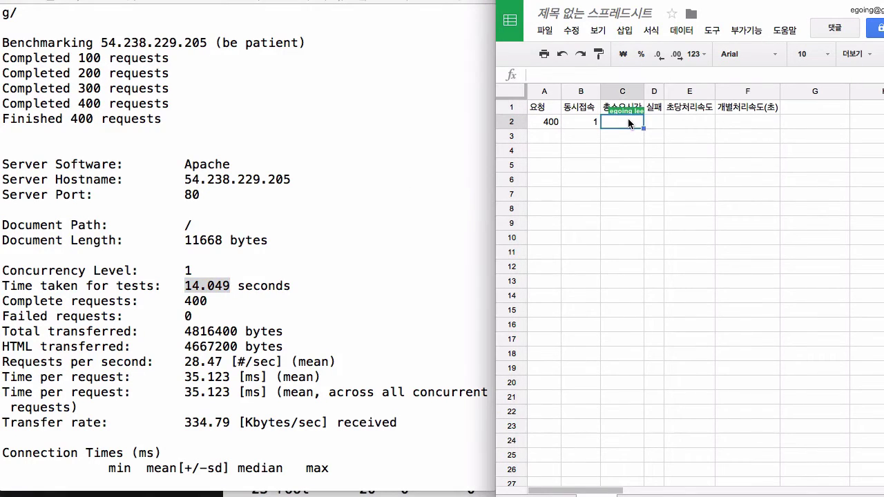
type("14.049")
key("Return")
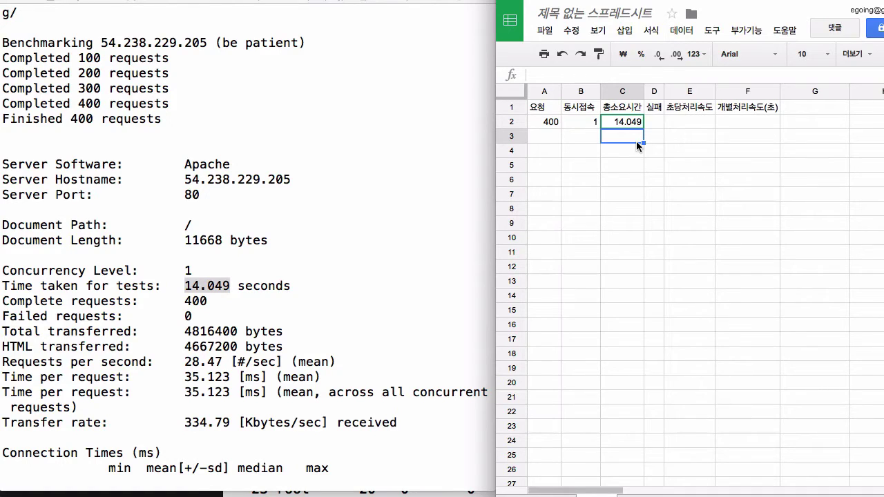
Step: Copy the requests per second value 28.47 from the benchmark report into cell E2 of the spreadsheet
left_click(201, 314)
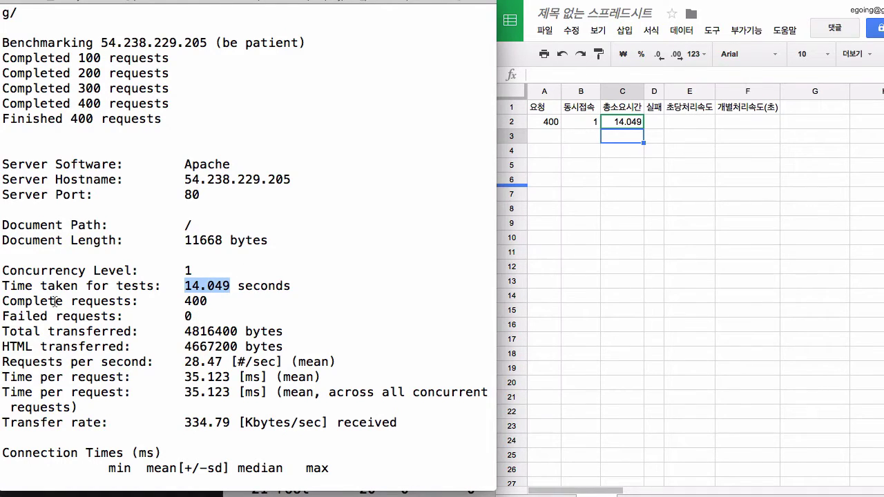
left_click(656, 123)
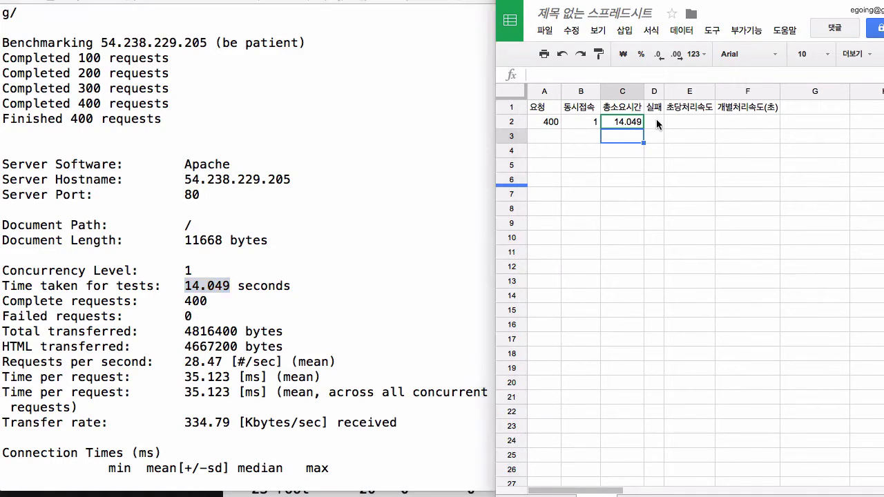
left_click(656, 123)
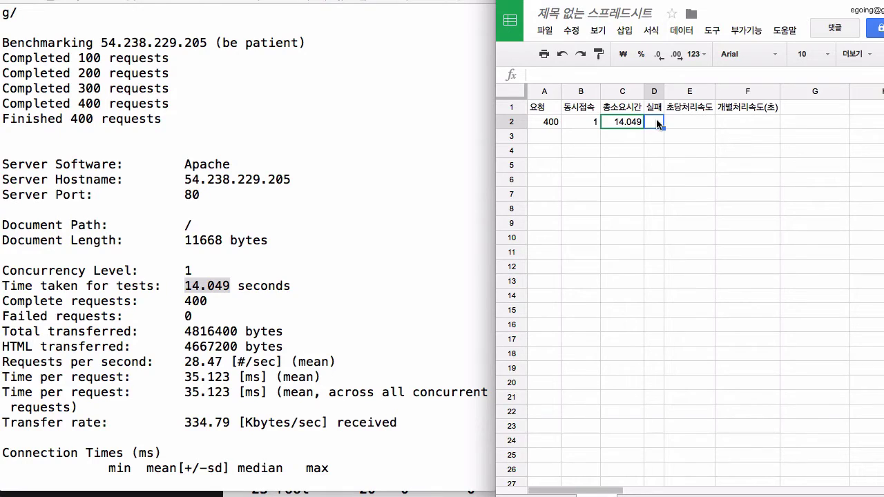
left_click(680, 125)
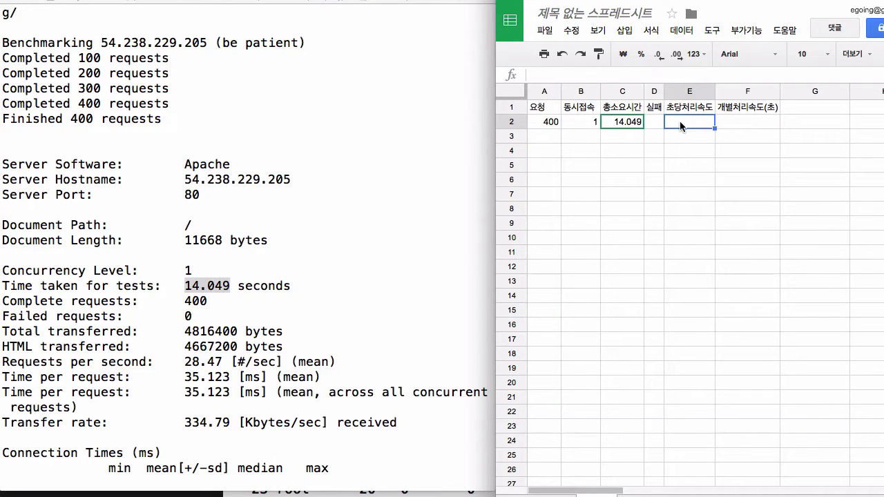
left_click(194, 339)
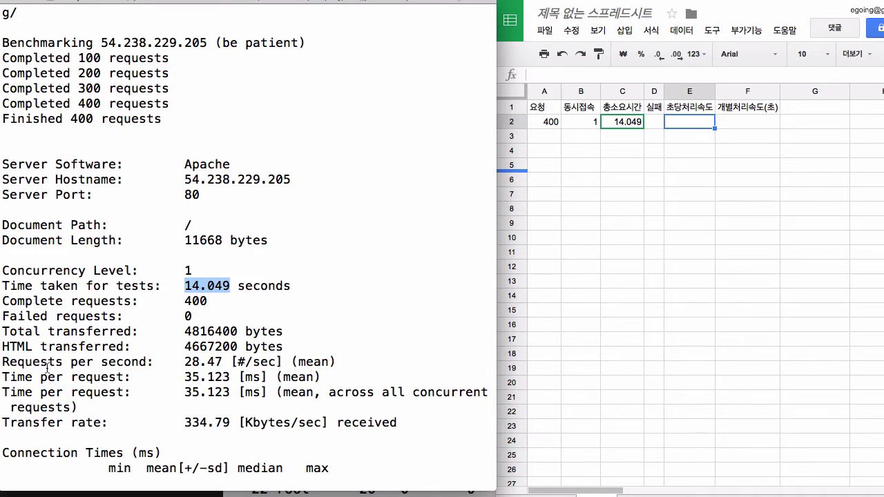
left_click_drag(185, 362, 224, 363)
key("super+c")
left_click(698, 126)
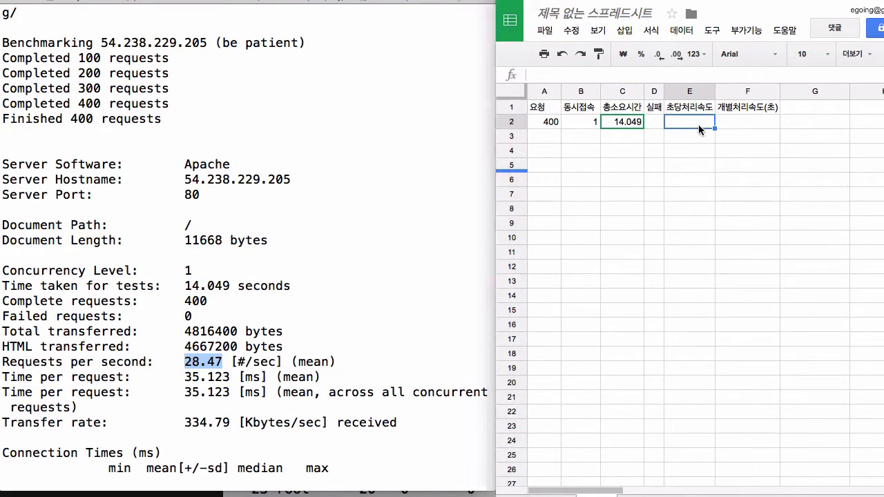
key("super+v")
left_click(705, 150)
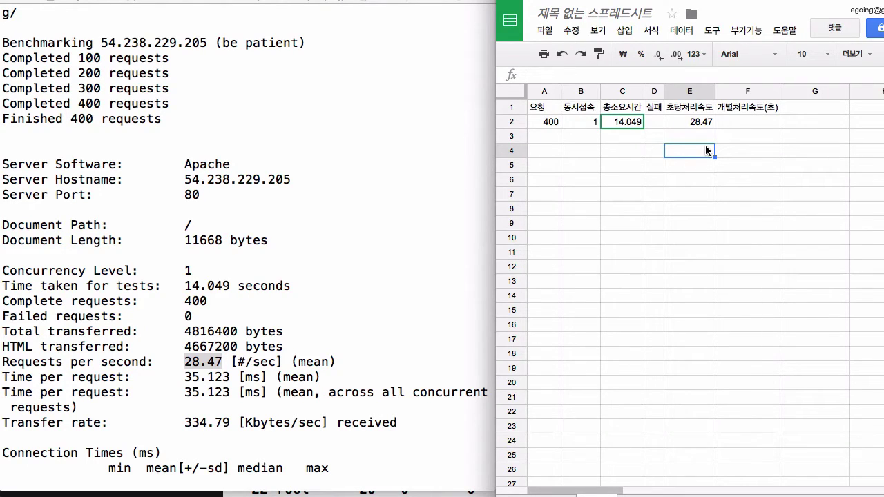
Step: Switch to the calculator and divide 35 by 1000 to convert the mean time per request to seconds
left_click(763, 122)
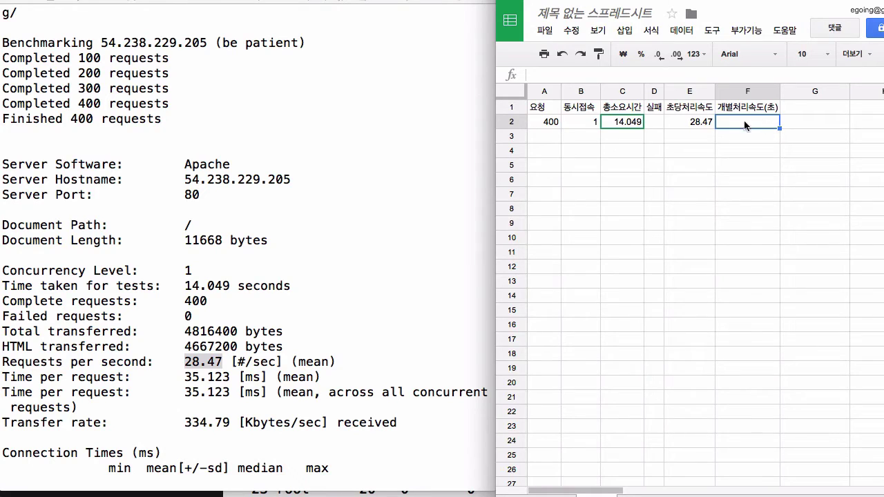
left_click(187, 377)
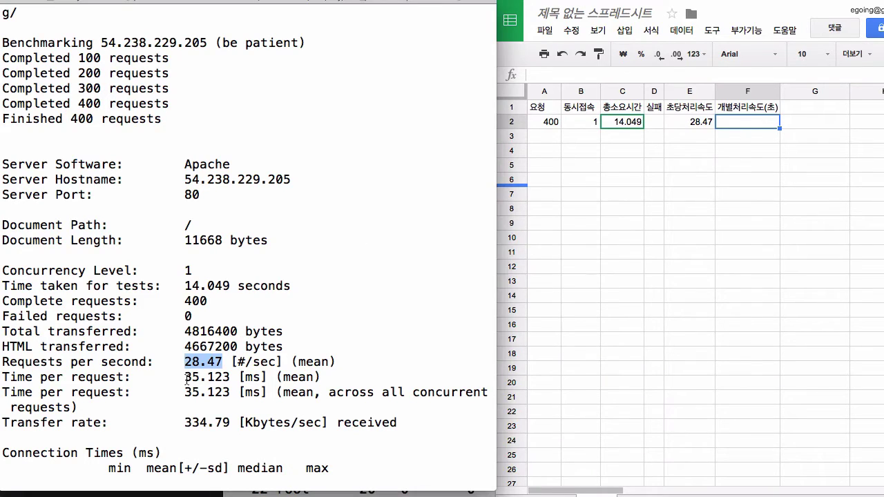
left_click_drag(185, 377, 227, 377)
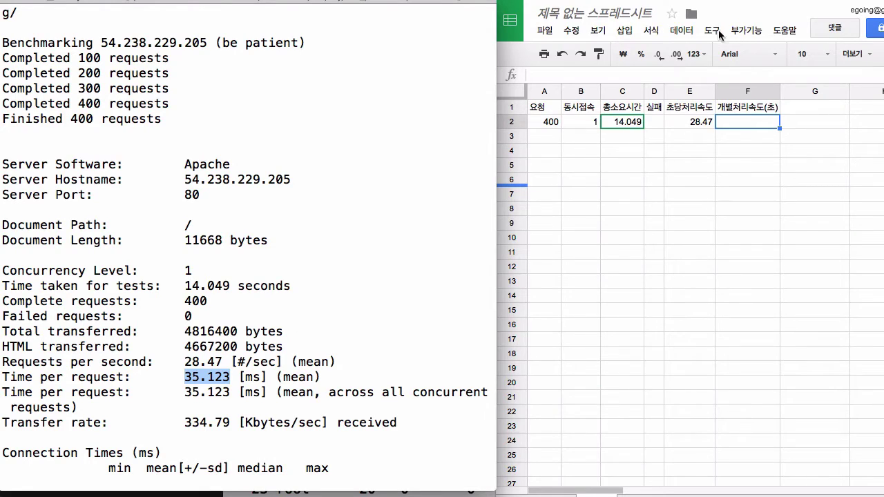
left_click(759, 125)
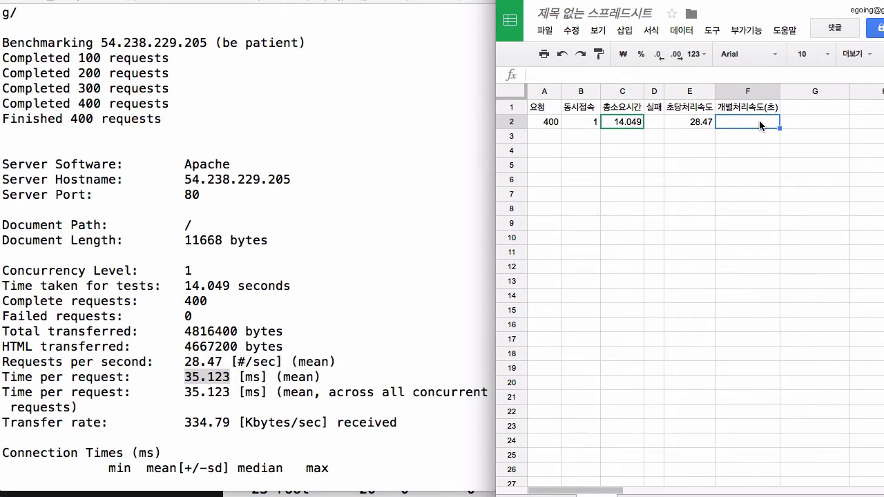
key("super+Tab")
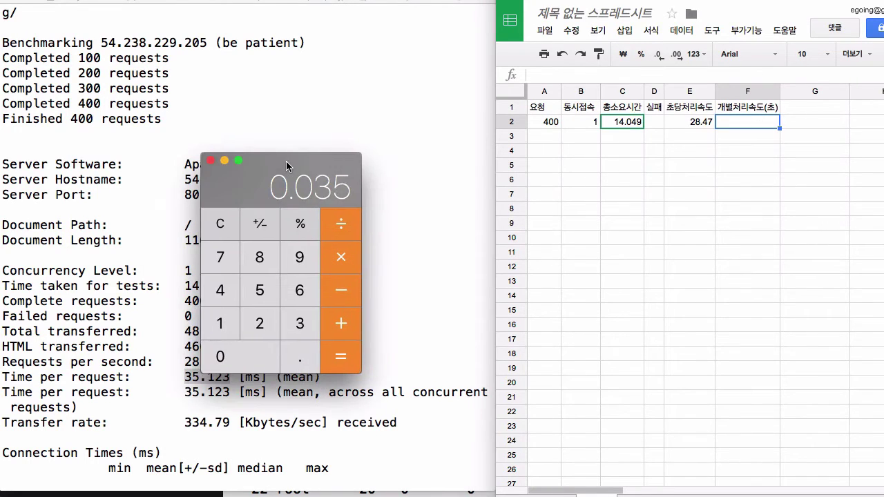
key("Escape")
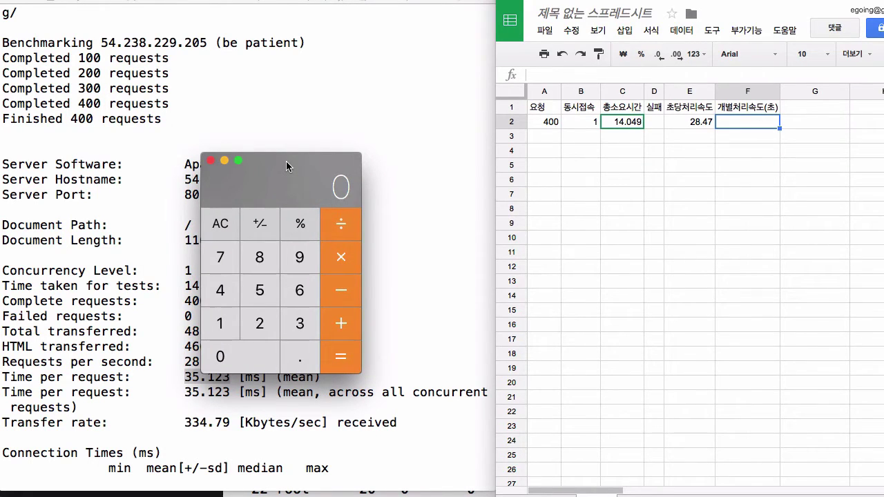
type("35/1000")
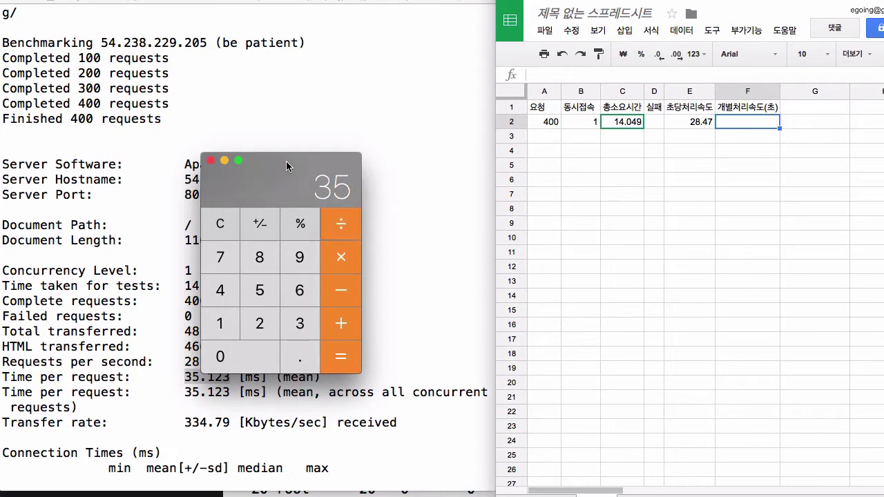
key("Return")
Step: Enter 0.035 in the individual processing speed cell F2 of the spreadsheet and dismiss the calculator
left_click(756, 129)
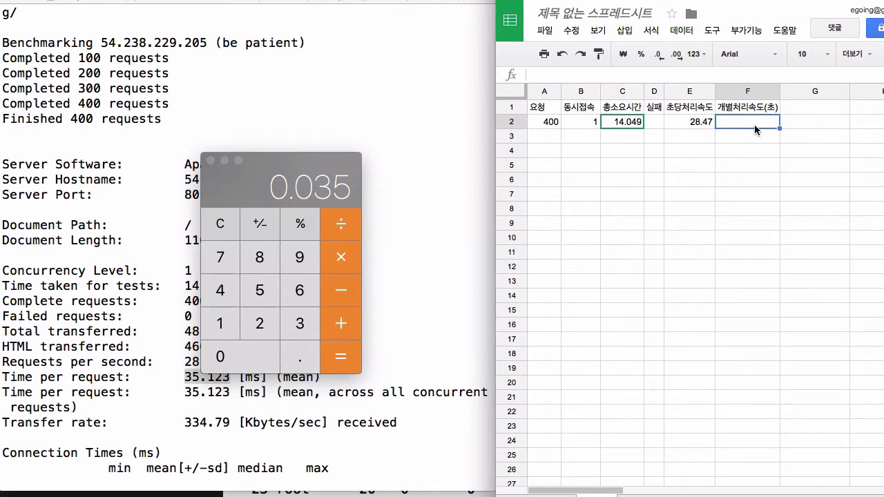
type("0.0")
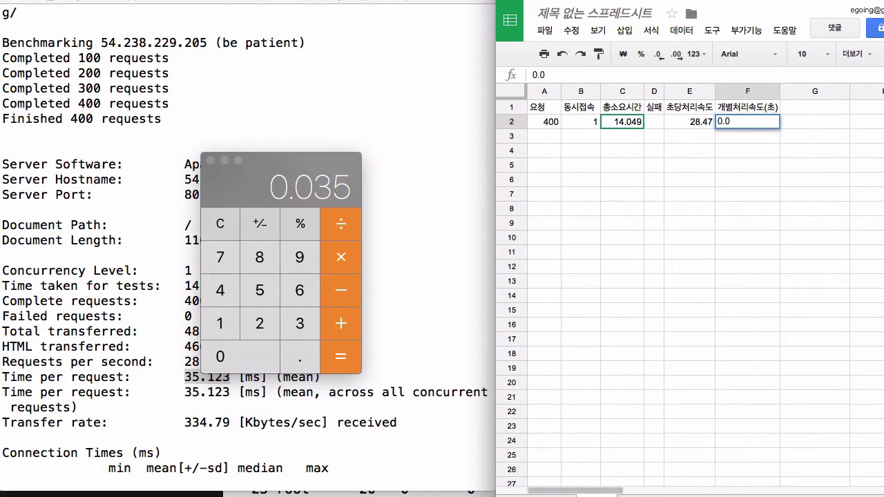
type(".35")
key("Return")
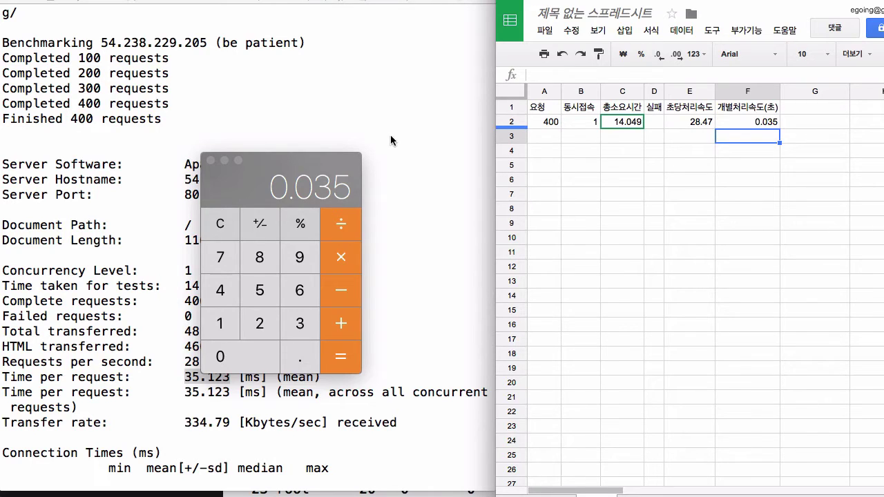
left_click(312, 169)
left_click(420, 222)
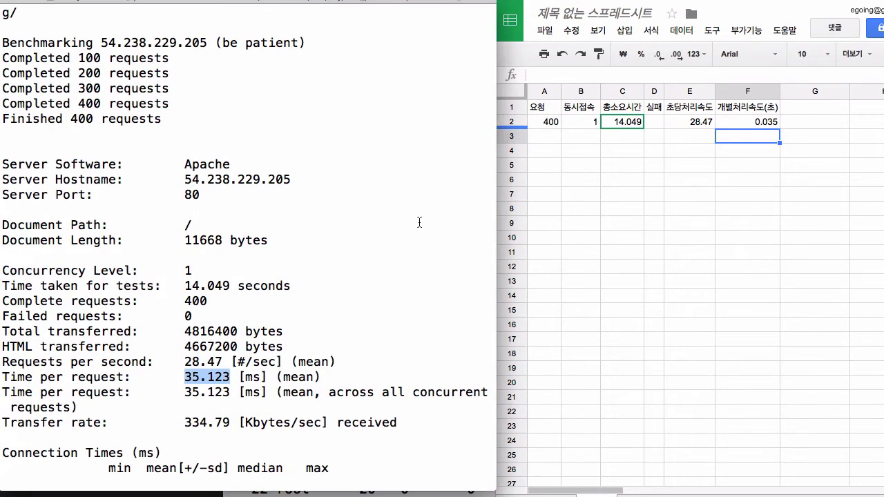
key("Up")
key("Left")
key("Left")
key("Left")
key("Left")
key("Left")
key("Left")
key("Left")
key("Left")
key("Left")
key("Left")
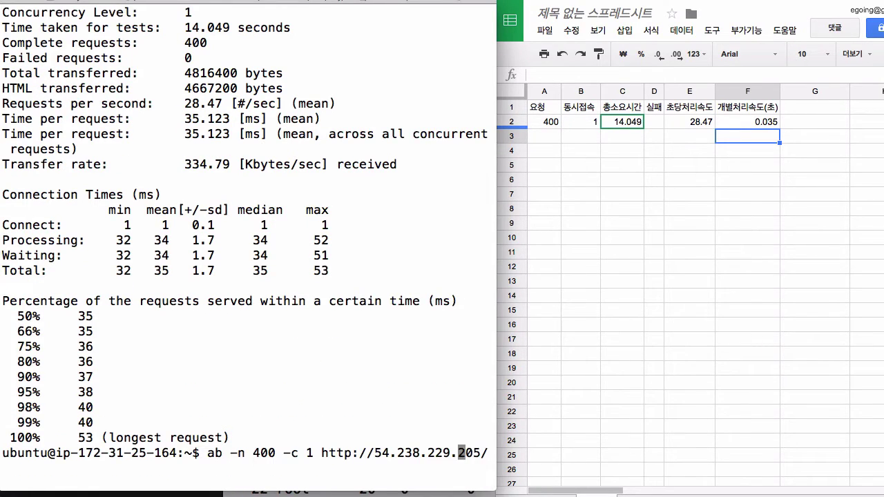
key("Left")
key("Left")
key("Left")
key("Left")
key("Left")
key("Left")
key("Left")
key("Left")
key("Left")
key("Left")
key("Left")
key("Left")
key("Left")
key("BackSpace")
type("2")
key("Return")
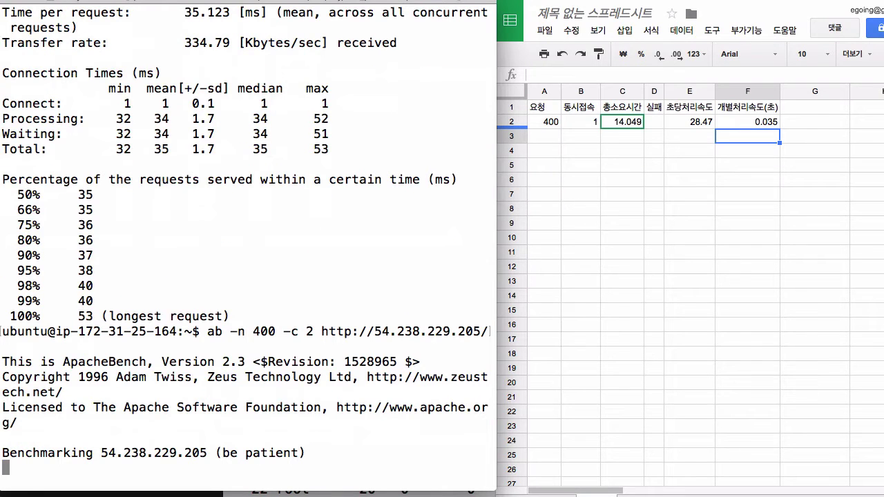
Step: Check the server load in the top process list while the benchmark runs, and return to the ApacheBench terminal
key("super+grave")
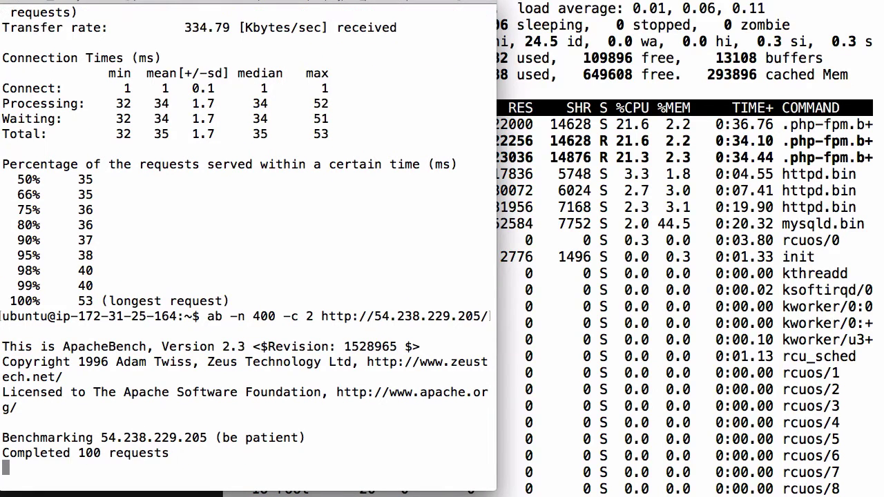
key("super+grave")
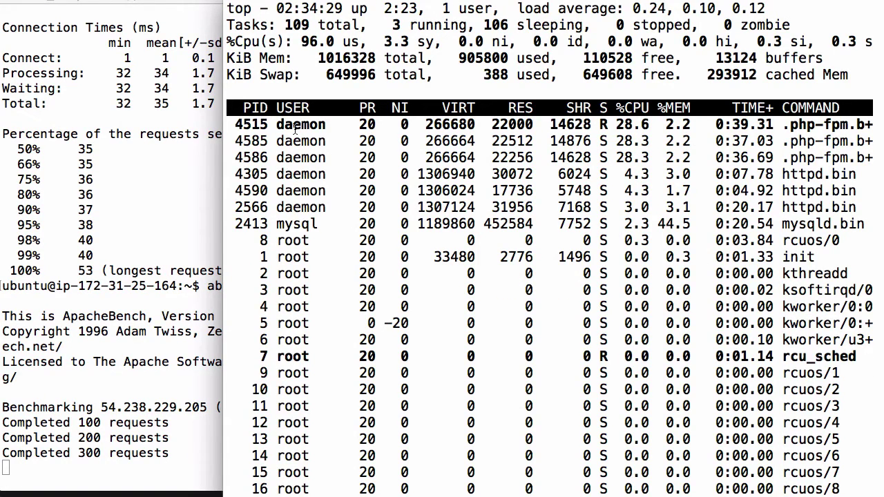
left_click(142, 97)
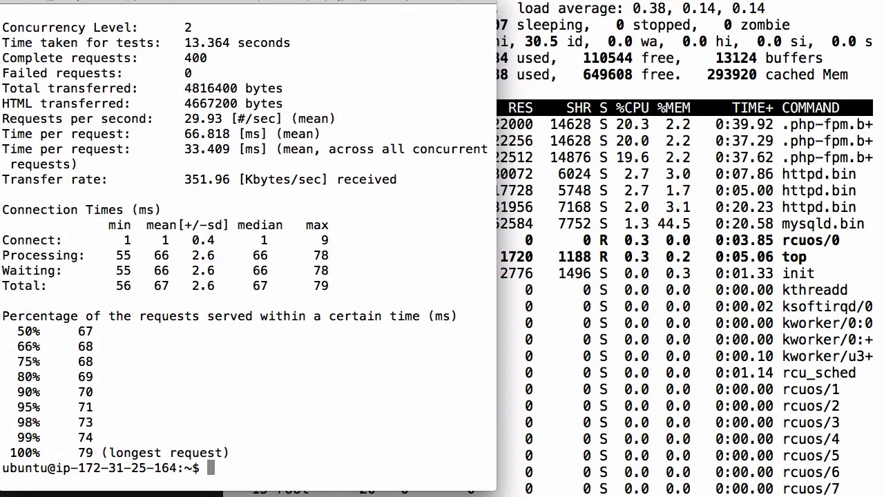
Step: Switch to the spreadsheet and enter 400 requests and 1 concurrent connection in row 3
key("super+Tab")
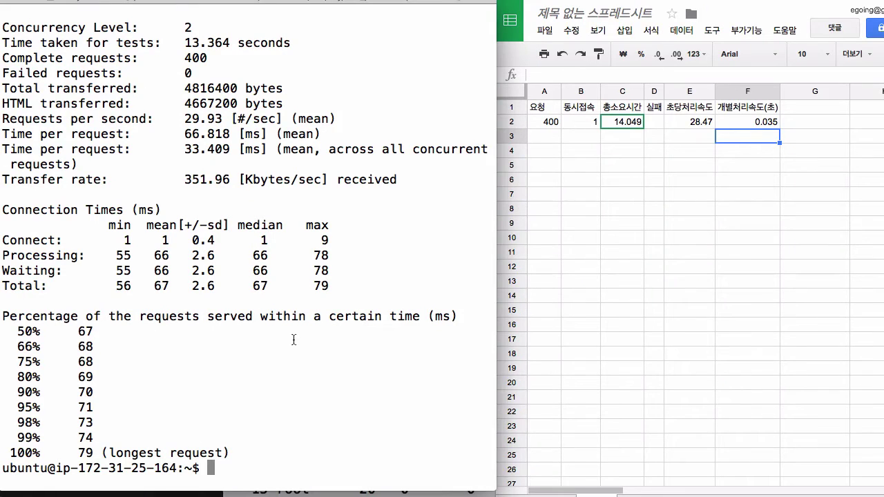
scroll(294, 339, "up", 5)
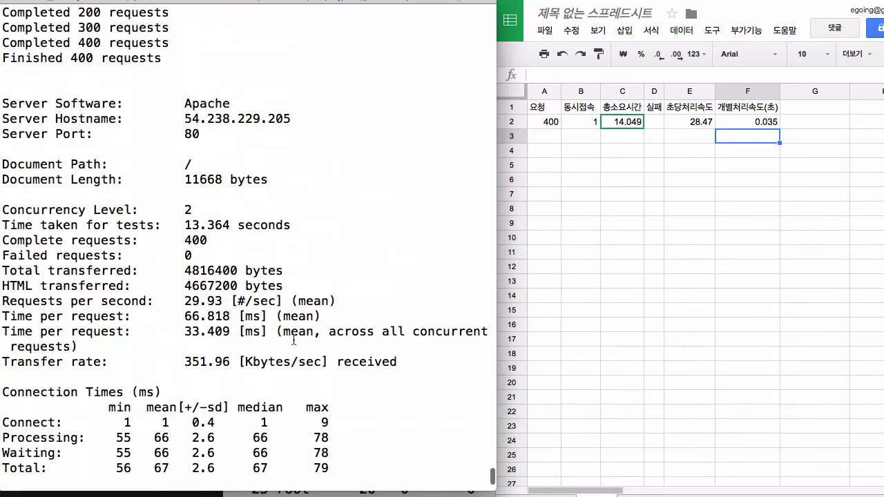
left_click(538, 136)
type("400")
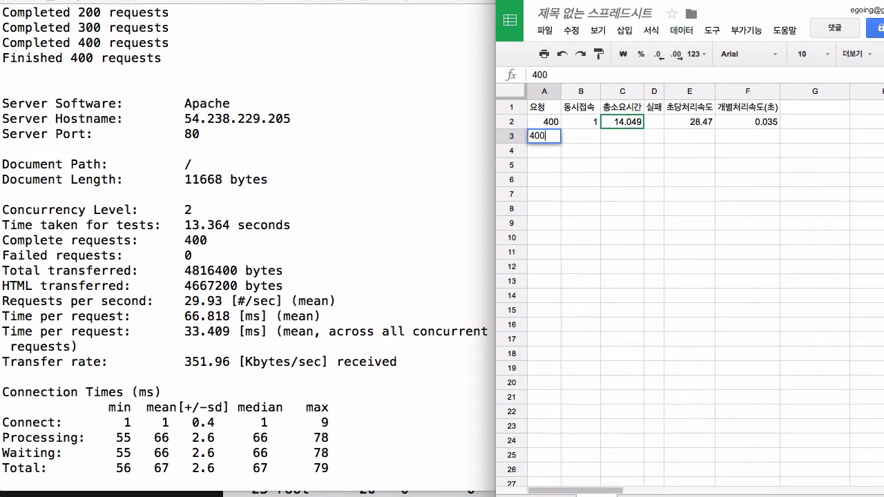
key("Tab")
type("1")
key("Tab")
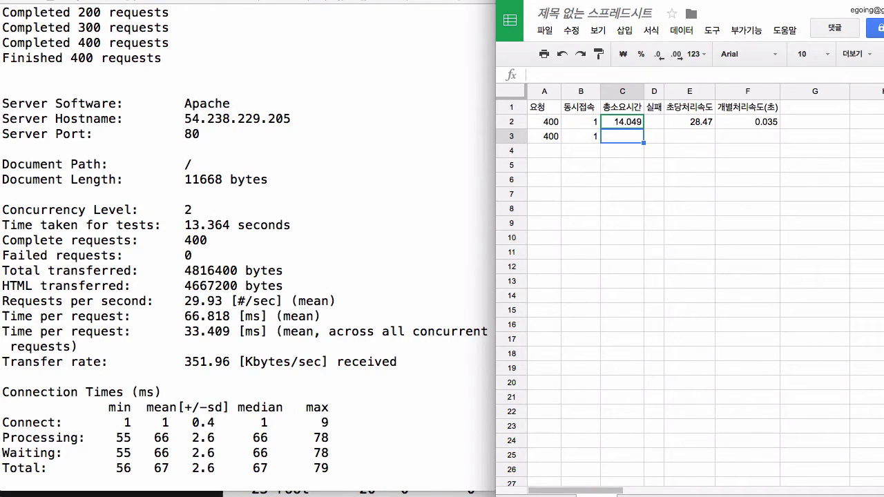
Step: Copy the test time 13.364 from the new benchmark report into the total time cell C3
left_click(178, 228)
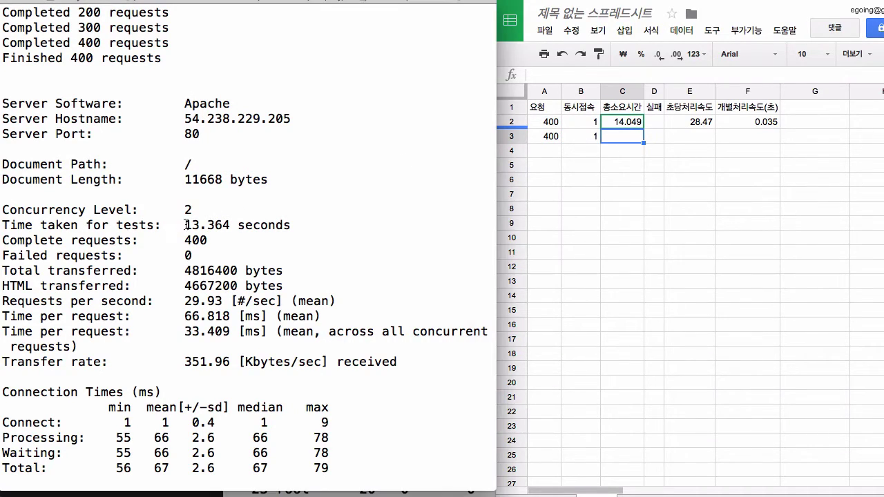
left_click_drag(185, 225, 232, 224)
key("super+c")
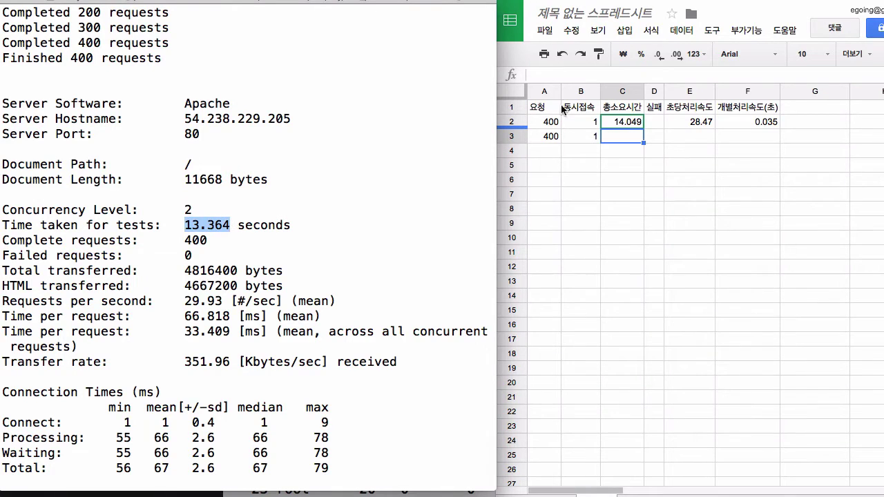
left_click(640, 141)
key("super+v")
left_click(354, 223)
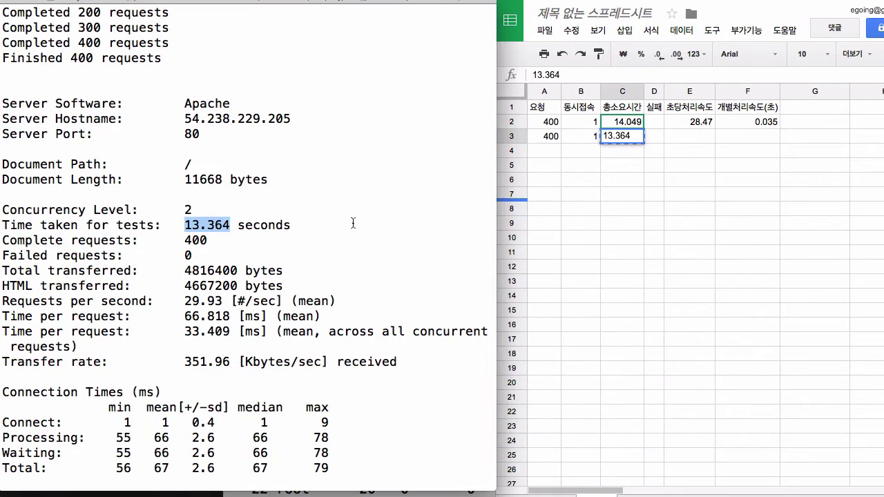
left_click(230, 256)
double_click(268, 227)
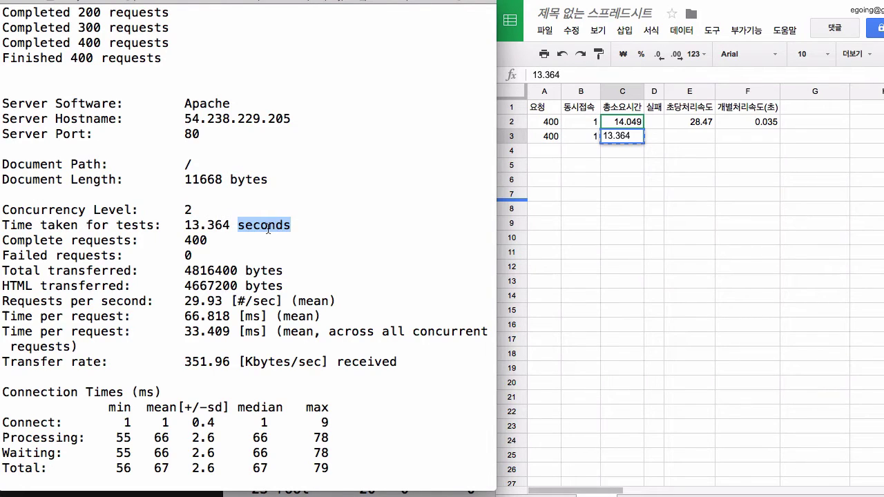
Step: Enter 0 in the failure column for both benchmark runs, in cells D2 and D3
left_click(661, 143)
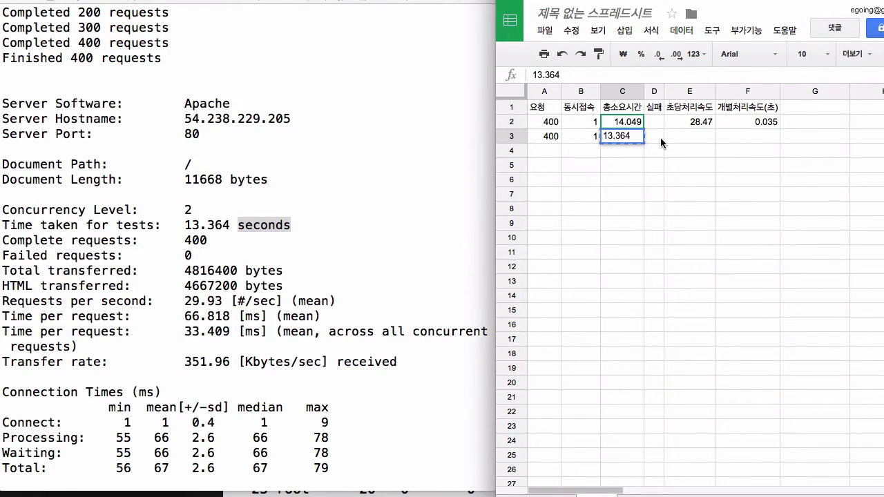
double_click(661, 143)
type("0")
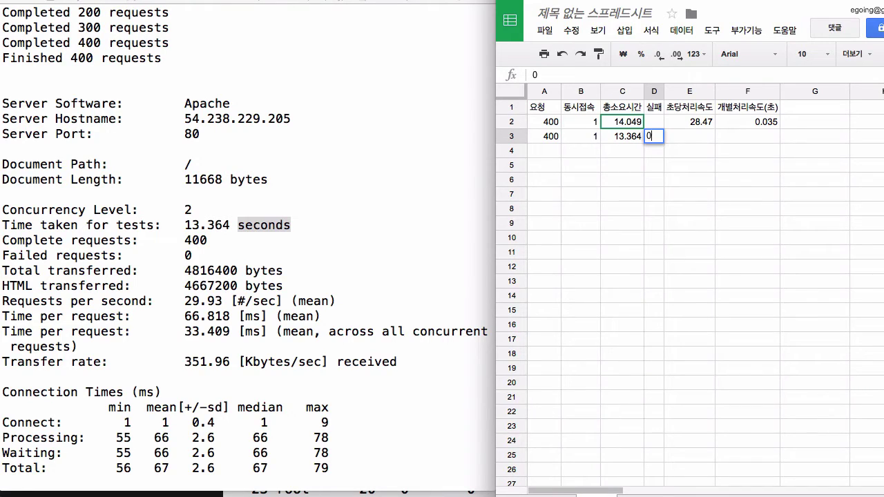
key("Escape")
key("Up")
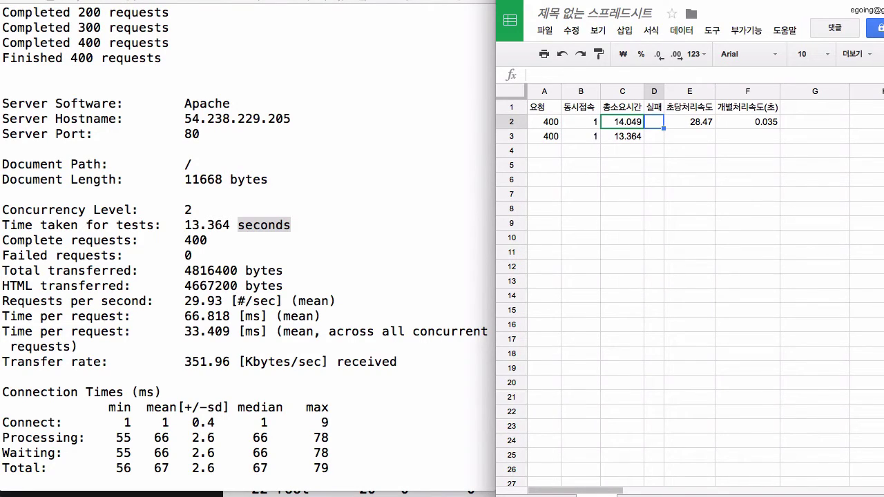
type("0")
key("Return")
type("0")
key("Return")
key("Right")
key("Up")
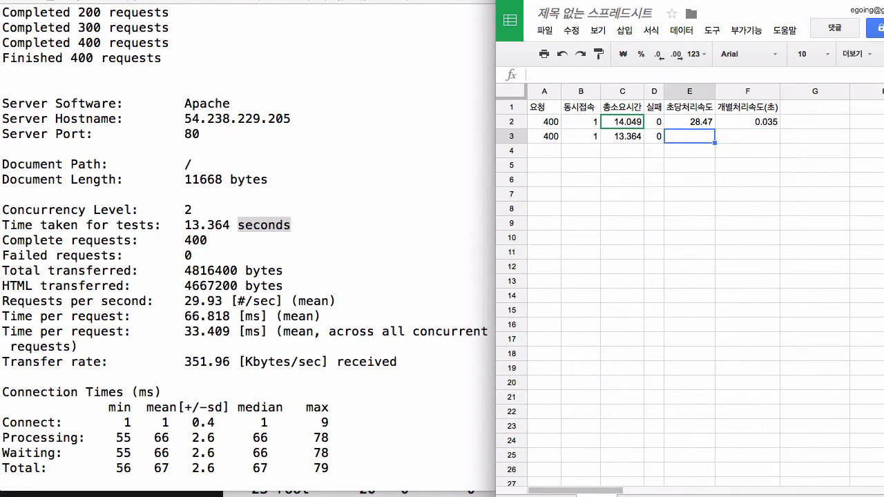
Step: Copy the requests per second value 29.93 from the benchmark report into cell E3
left_click(190, 302)
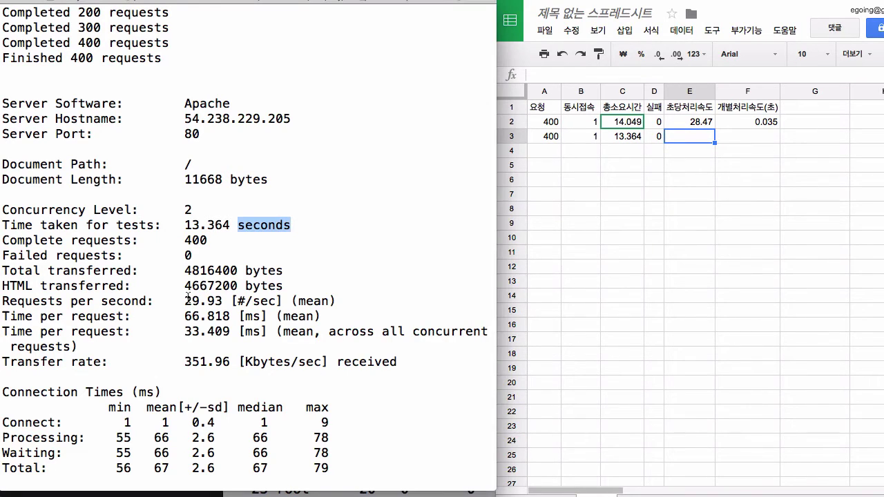
left_click_drag(183, 298, 220, 300)
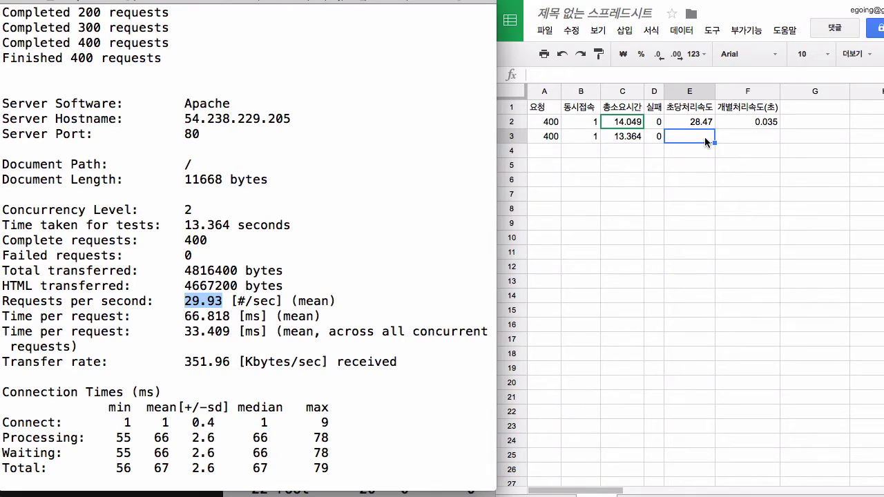
left_click(704, 136)
type("29.93")
Step: Enter 0.066 as the individual processing time in seconds in cell F3
left_click(738, 134)
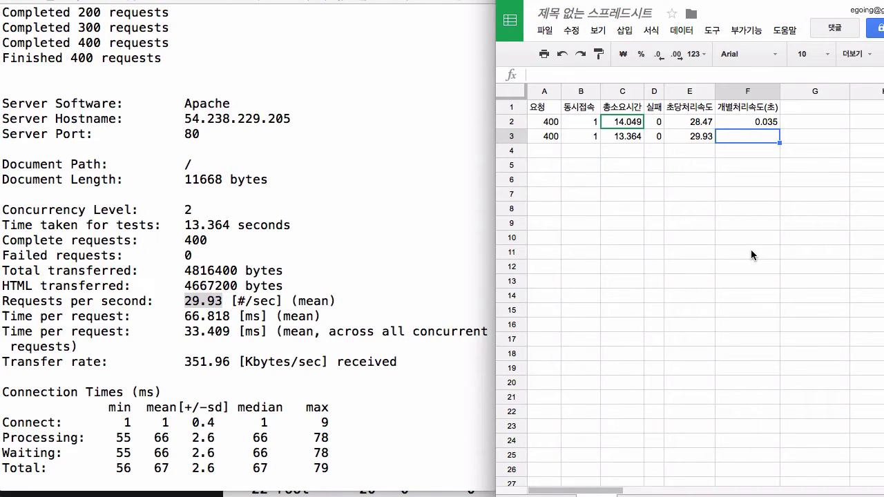
type("0.0")
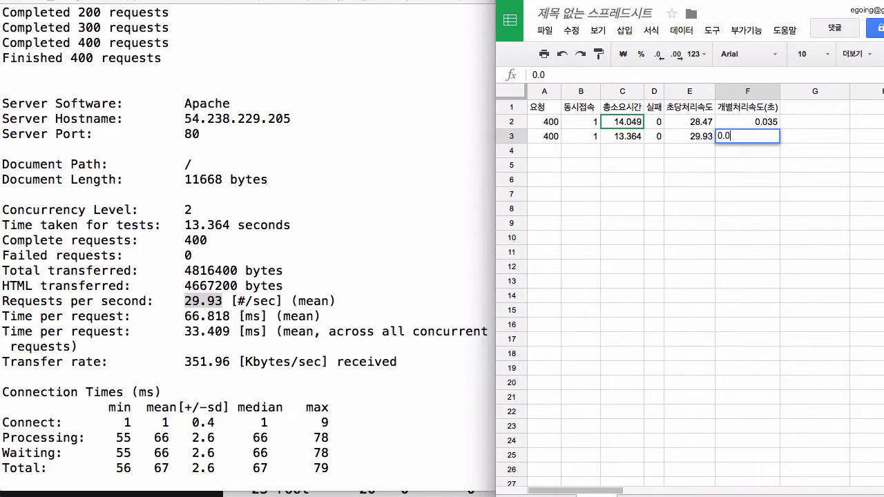
type("66")
key("Return")
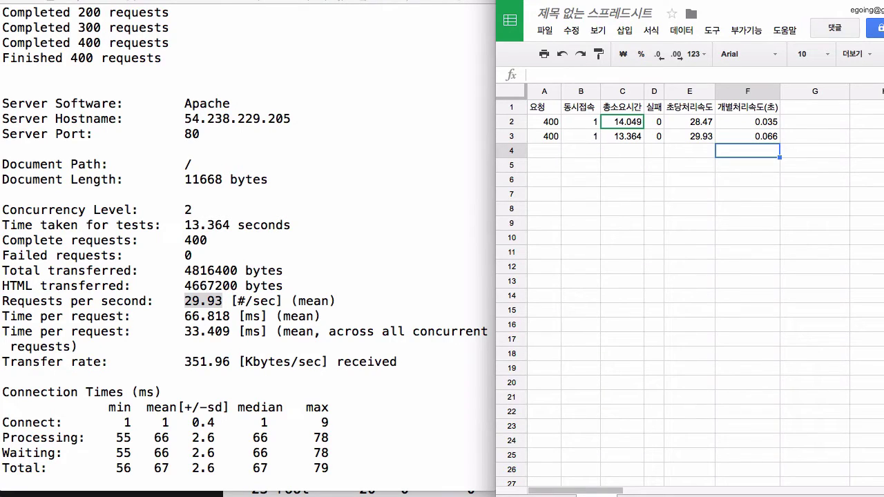
Step: Correct the number of concurrent connections for the second run to 2 in cell B3
left_click(620, 138)
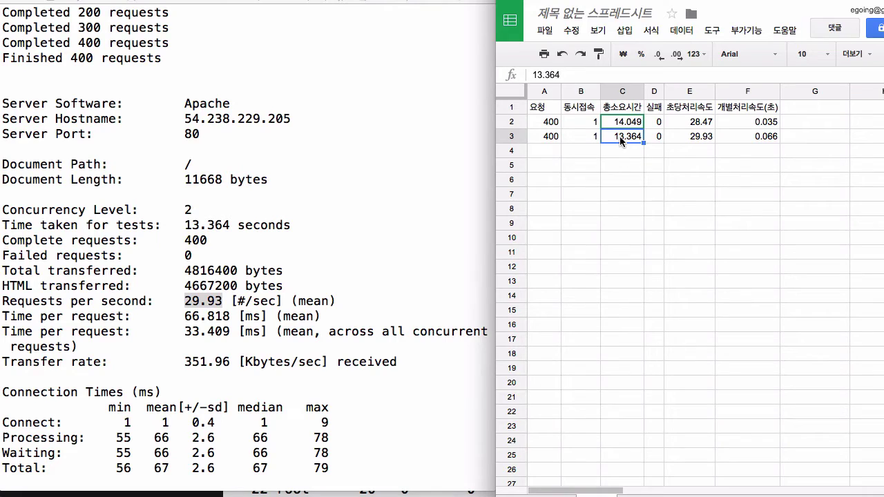
left_click(597, 137)
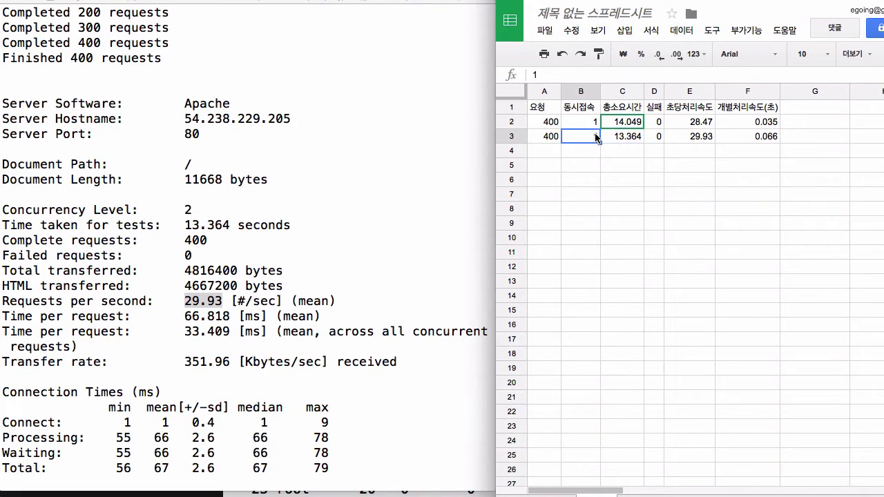
type("2")
key("Tab")
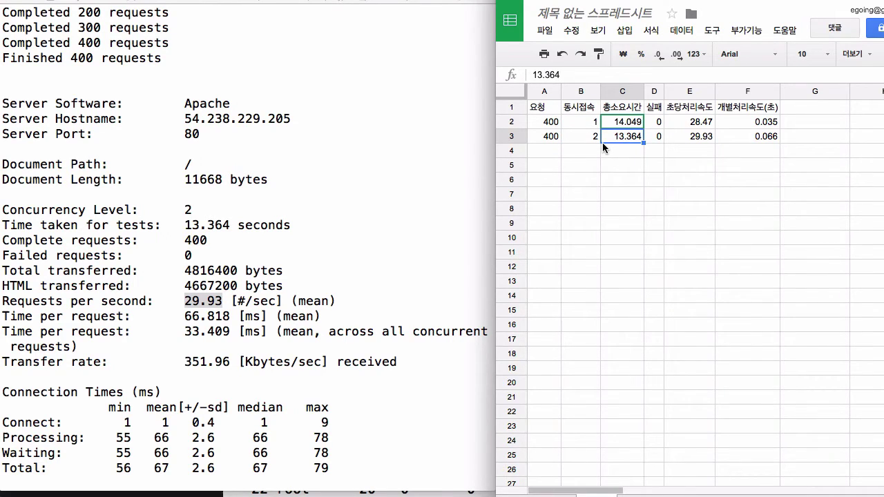
left_click(757, 138)
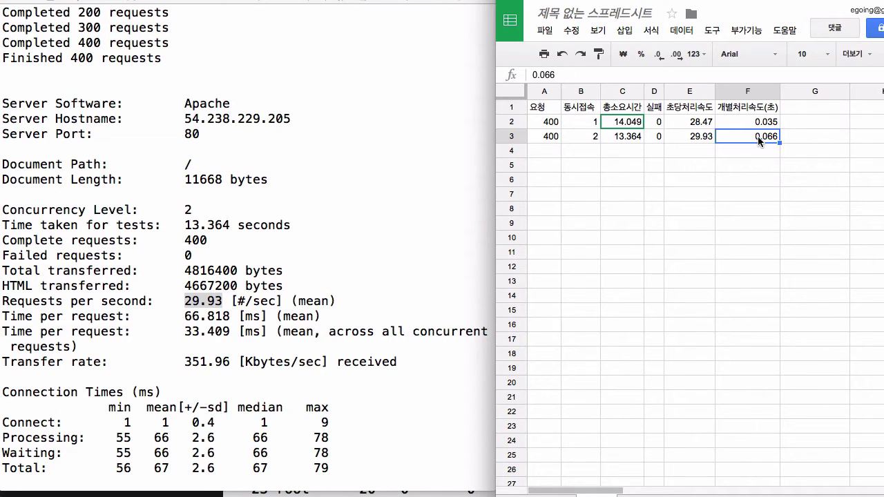
left_click(355, 259)
key("Up")
key("Left")
key("Left")
key("Left")
key("Left")
key("Left")
key("Left")
key("Left")
key("Left")
key("Left")
key("Left")
key("Left")
key("Left")
key("Left")
key("Left")
key("Left")
key("Left")
key("Left")
key("Left")
key("Left")
key("Left")
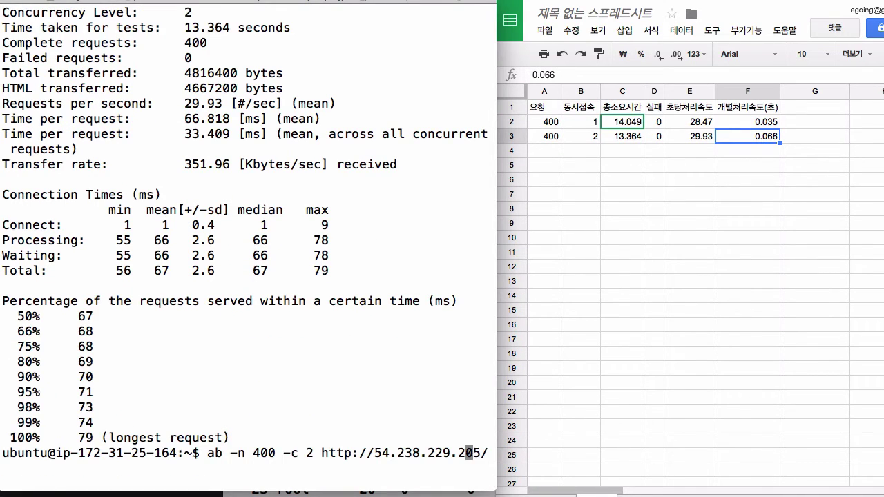
key("Left")
key("BackSpace")
type("10")
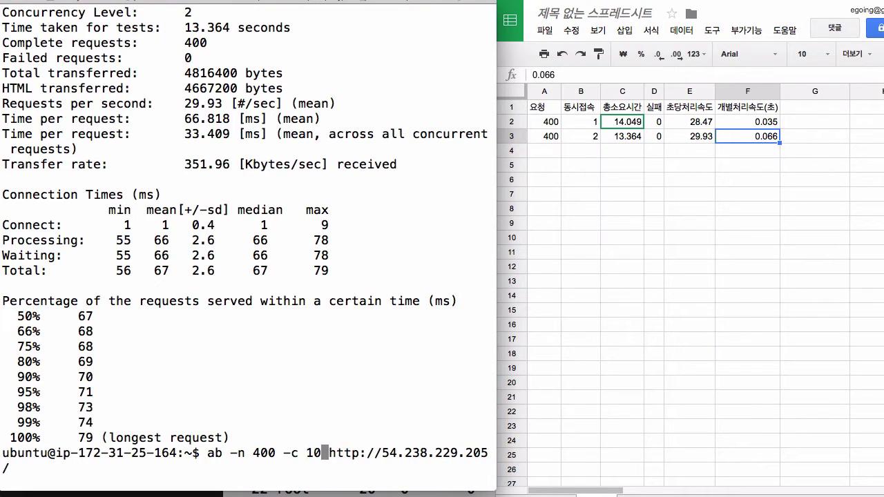
key("Return")
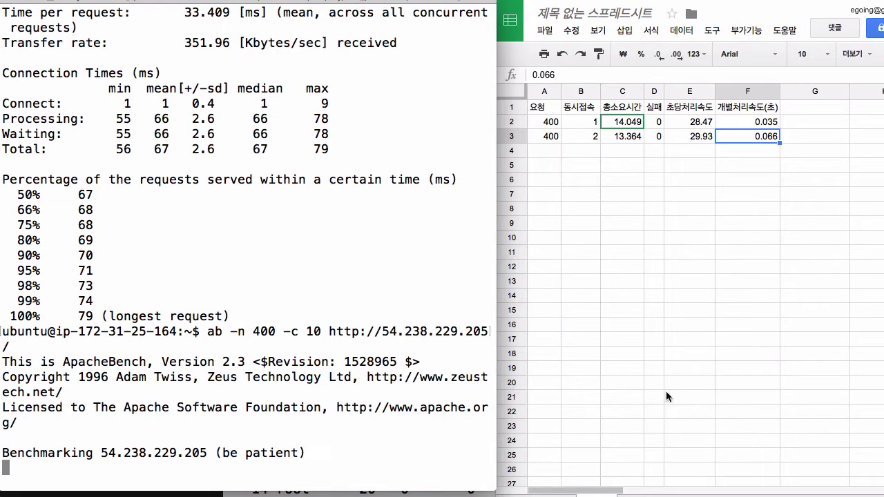
Step: Check the server's CPU load in the top process list during the 10-connection benchmark, and return to the ApacheBench terminal
key("super+Tab")
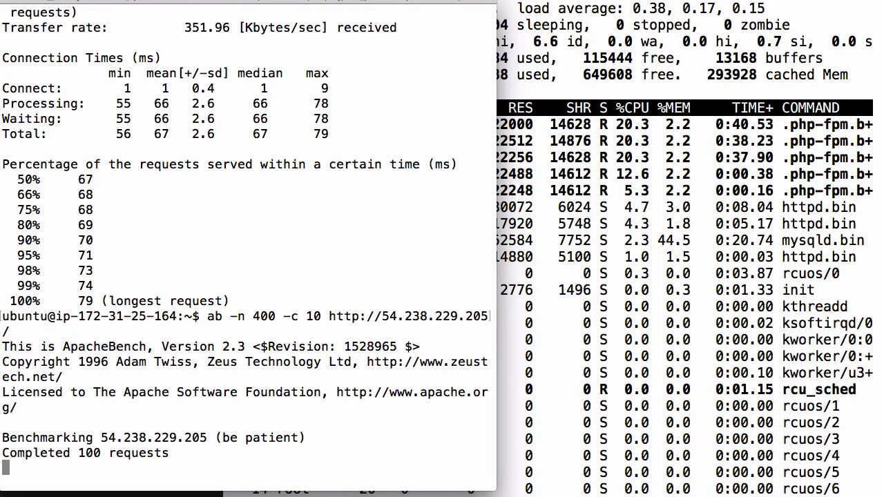
left_click(680, 345)
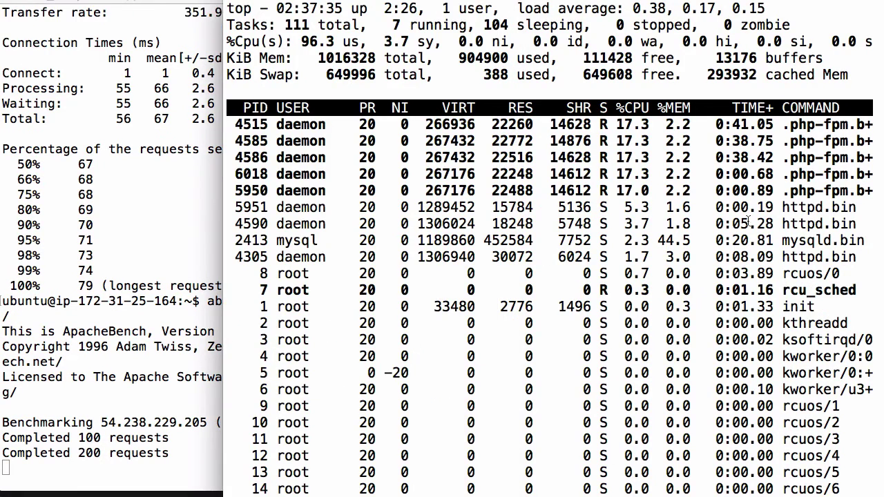
left_click(184, 337)
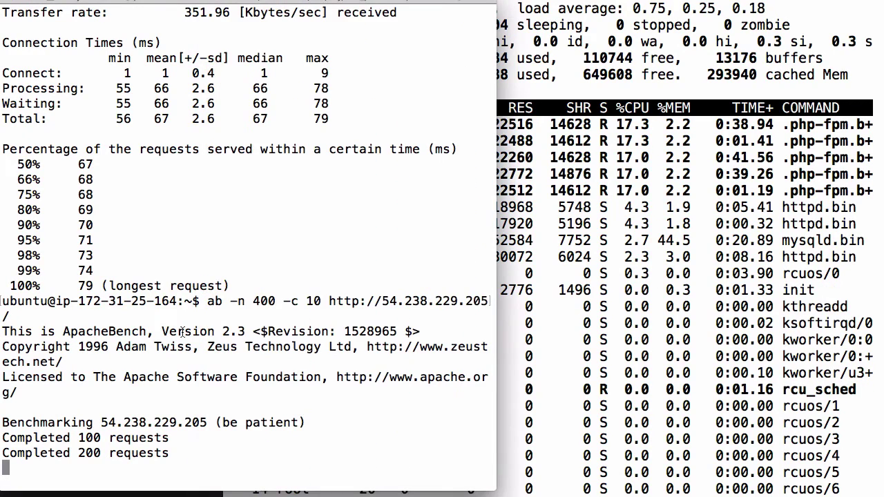
Step: Switch to the spreadsheet, bring the new report's summary into view and enter 10 concurrent connections in cell B4
key("super+Tab")
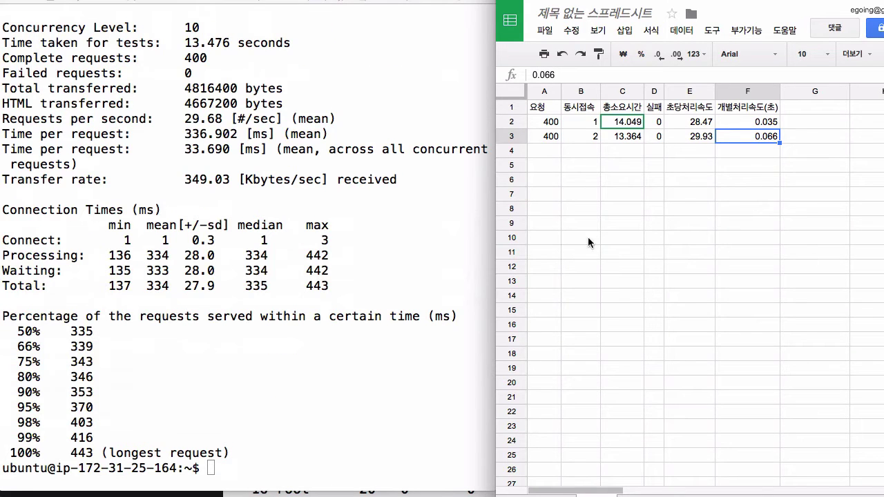
scroll(395, 248, "up", 3)
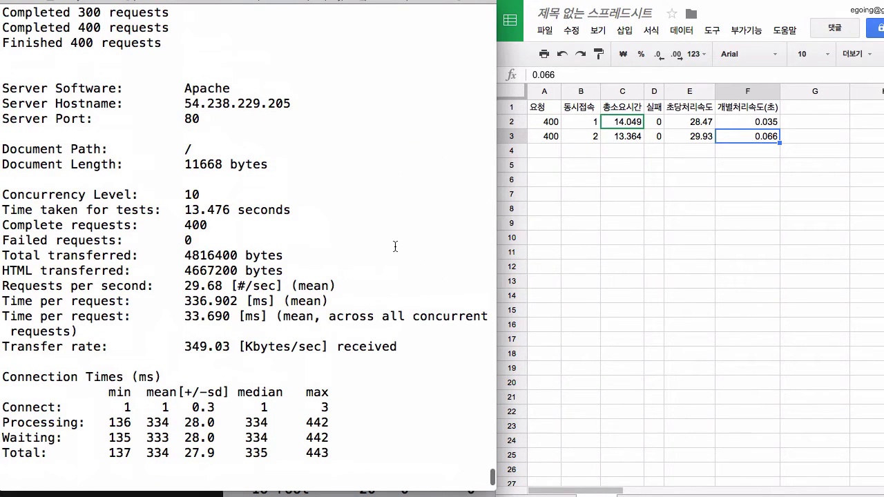
left_click(596, 151)
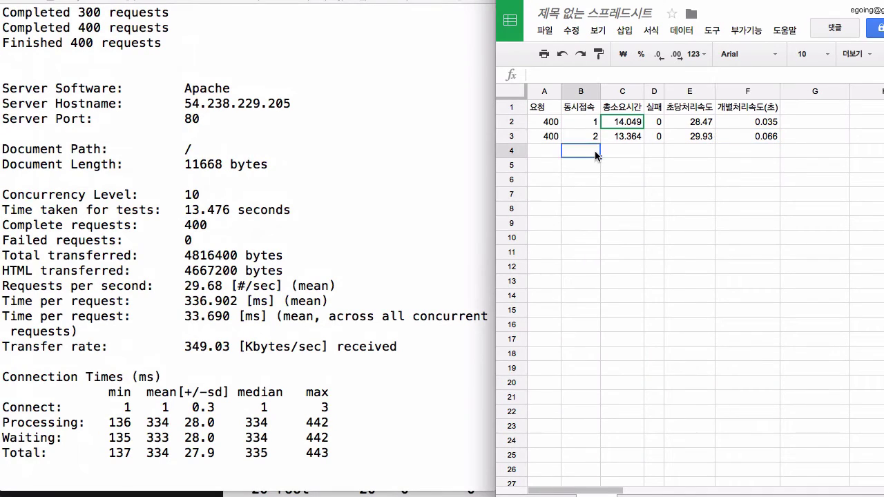
type("10")
key("Tab")
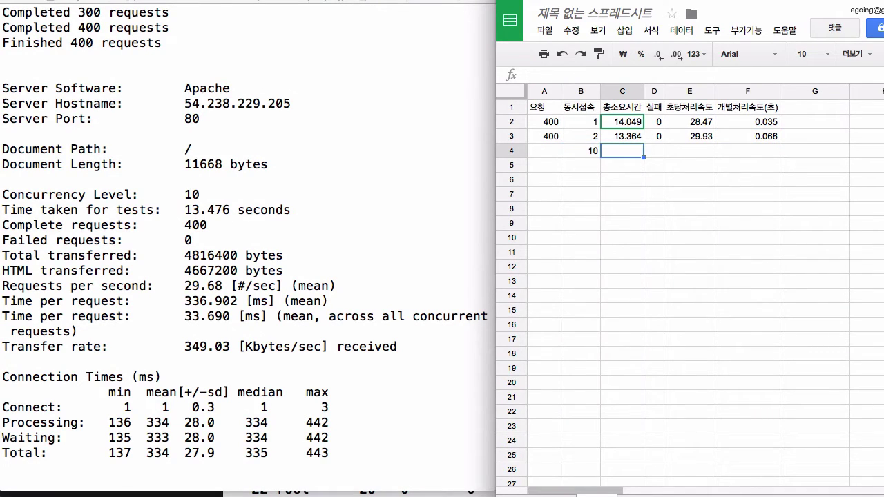
Step: Copy the test time 13.476 from the report into cell C4 and enter 0 failures in cell D4
left_click(187, 216)
left_click_drag(185, 210, 227, 212)
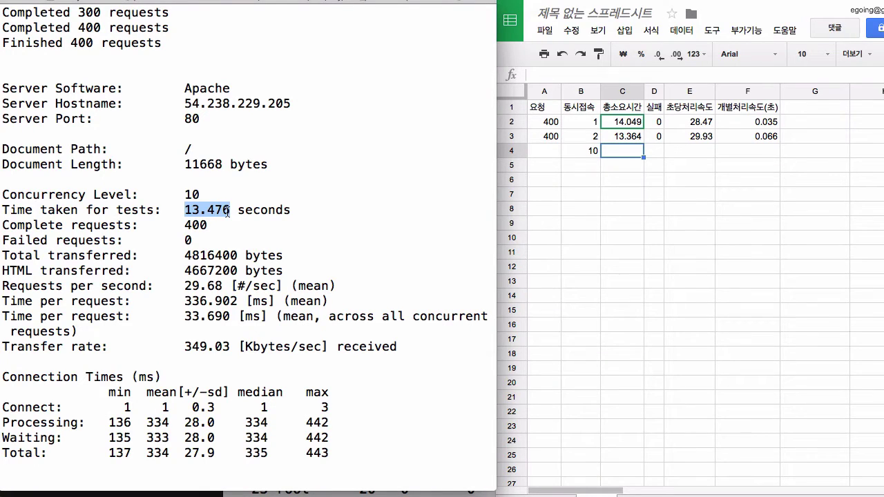
left_click(626, 155)
type("13.476")
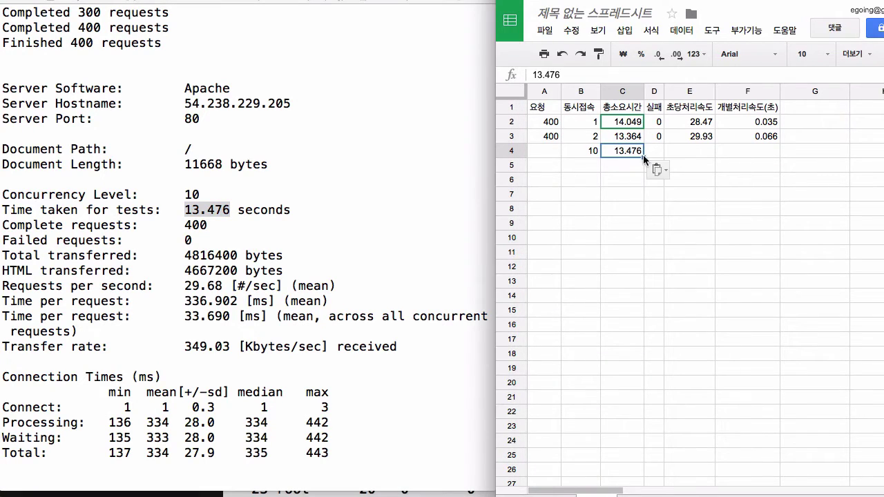
left_click(657, 152)
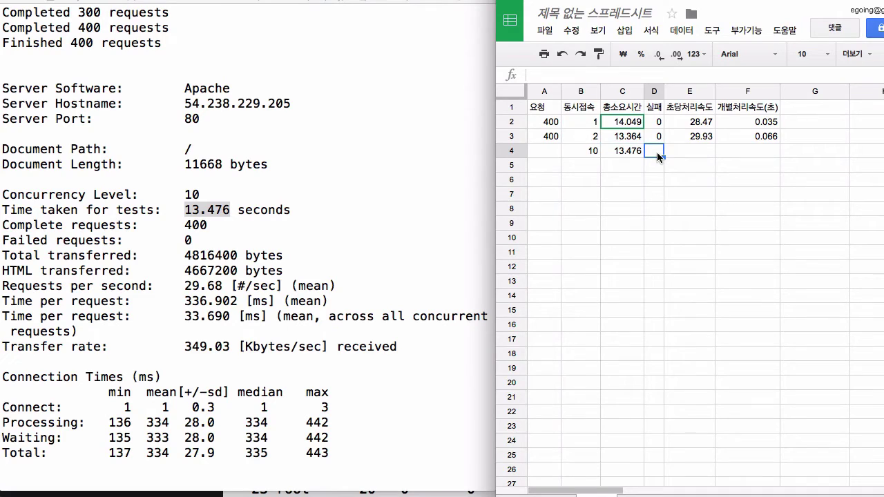
type("0")
key("Tab")
Step: Copy the requests per second value 29.68 from the report into cell E4
left_click(366, 300)
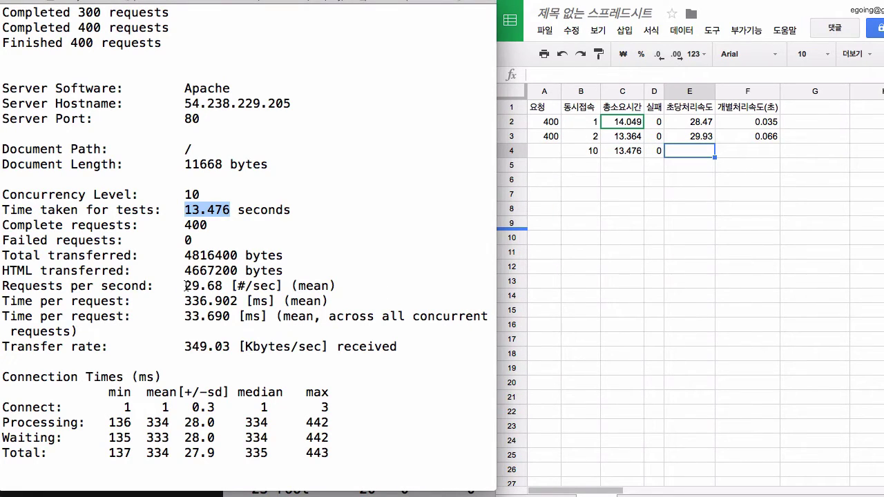
left_click_drag(184, 285, 223, 287)
key("super+c")
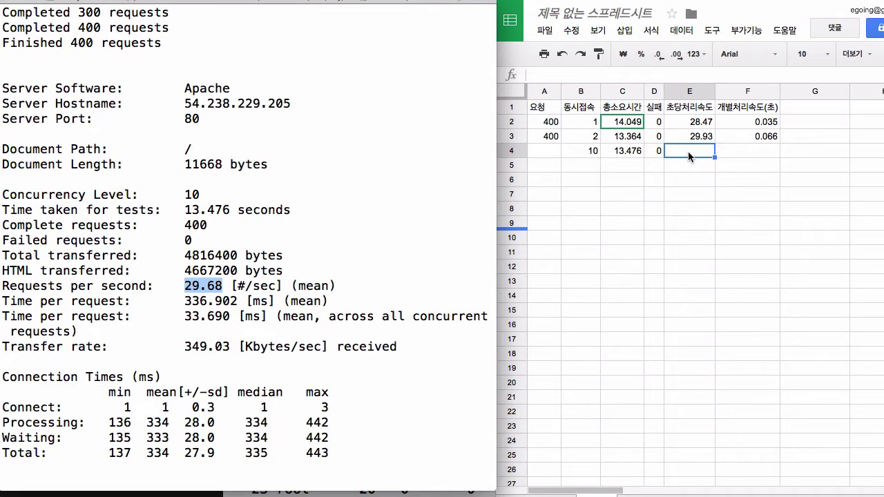
left_click(688, 151)
key("super+v")
Step: Record the mean time per request in seconds as 0.336 in cell F4
left_click(318, 246)
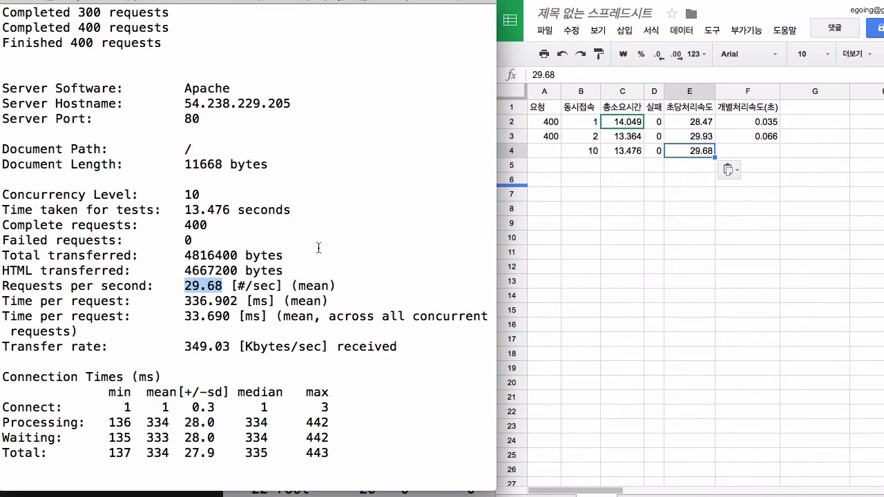
left_click_drag(184, 301, 240, 302)
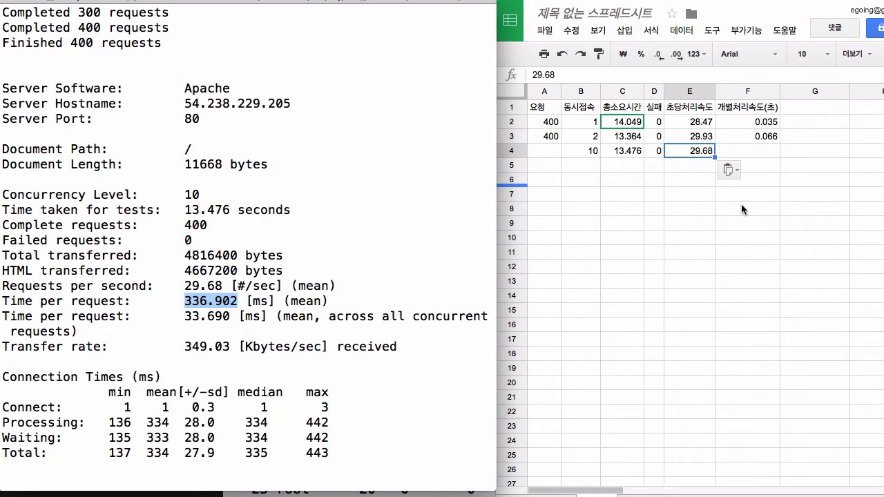
left_click(766, 142)
left_click(763, 145)
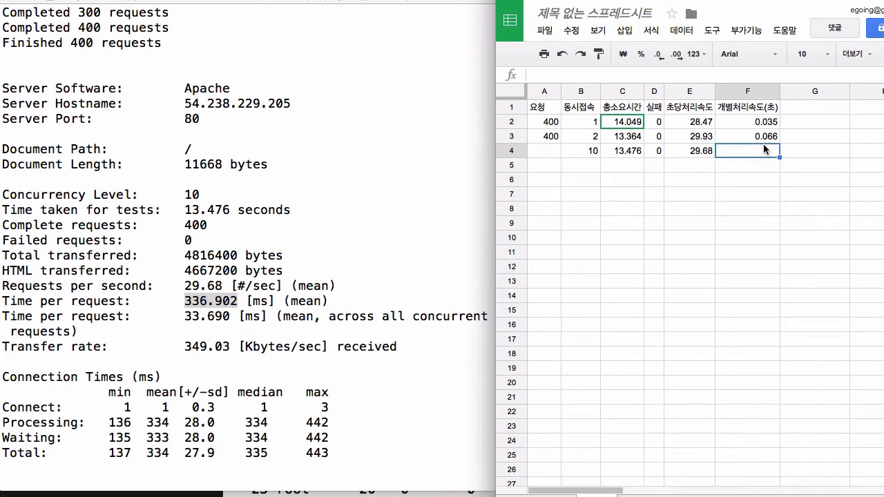
type("0.336")
key("Return")
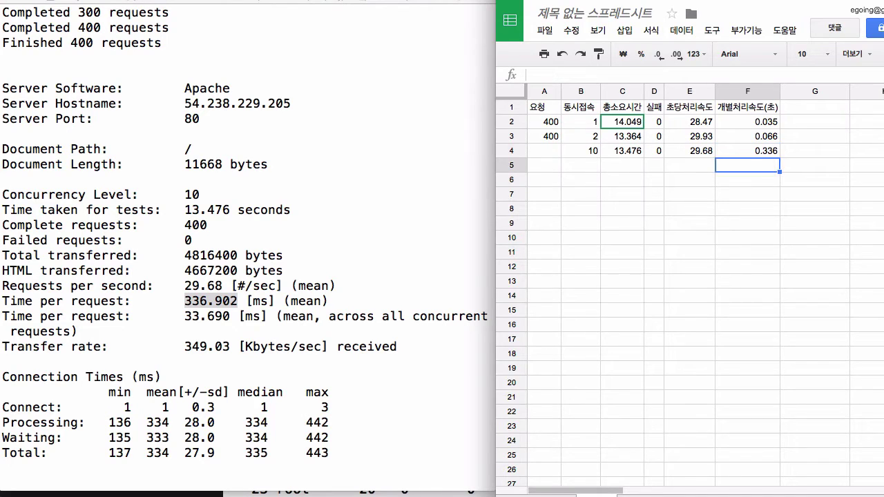
key("Up")
key("Right")
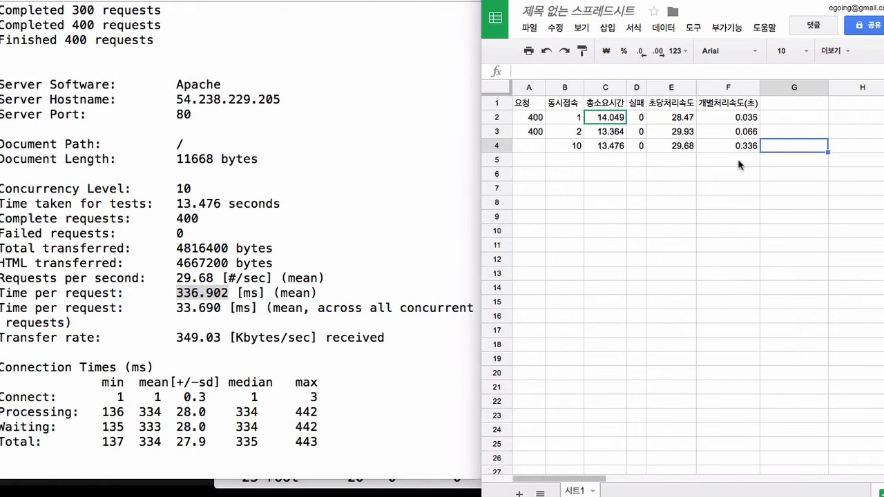
Step: Enlarge the spreadsheet and enter 400 as the request count for the 10-connection run in cell A4
left_click(739, 161)
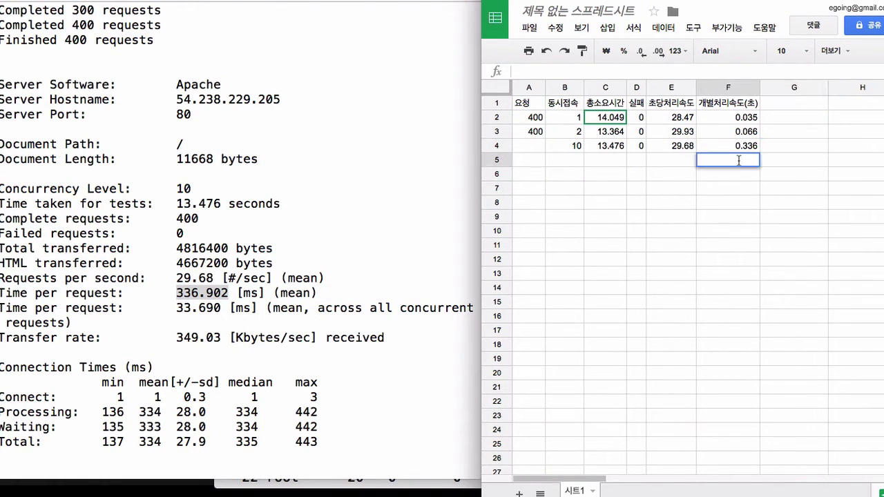
key("super+plus")
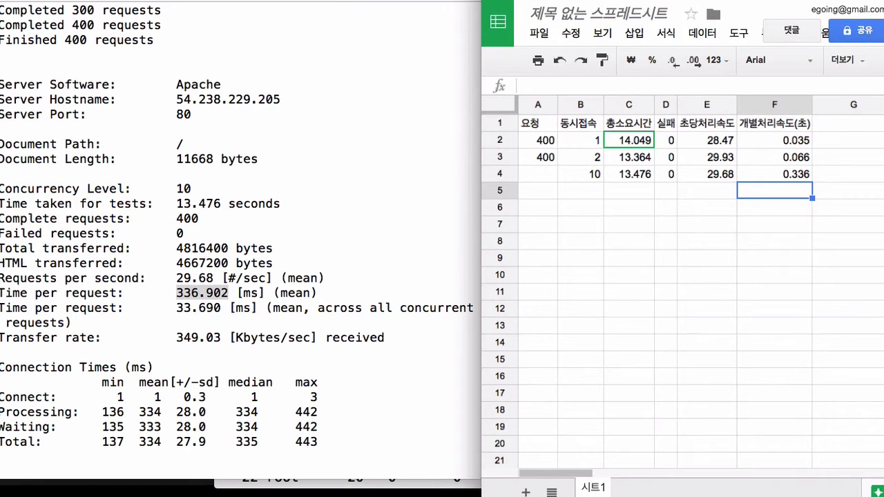
key("super+plus")
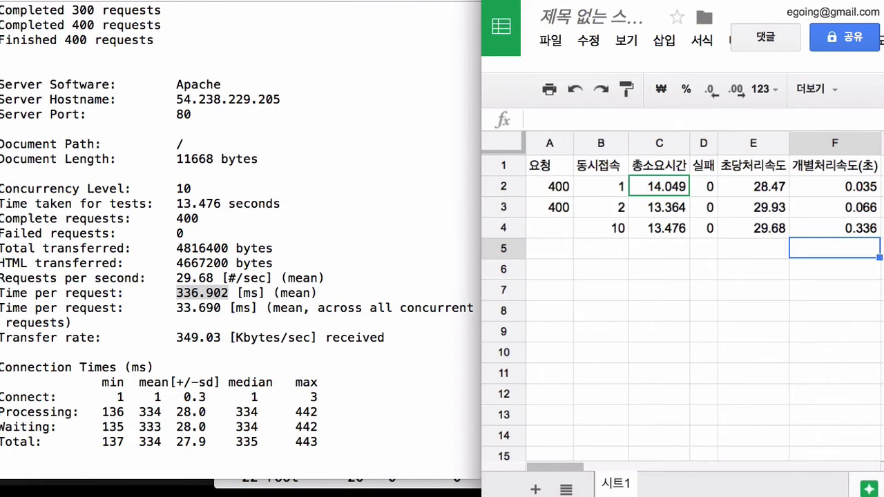
left_click(841, 228)
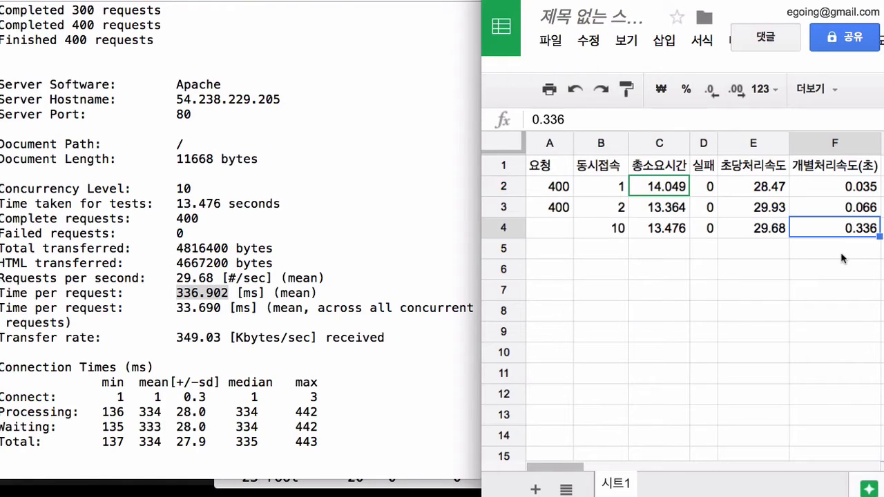
key("Left")
key("Left")
key("Left")
key("Left")
key("Left")
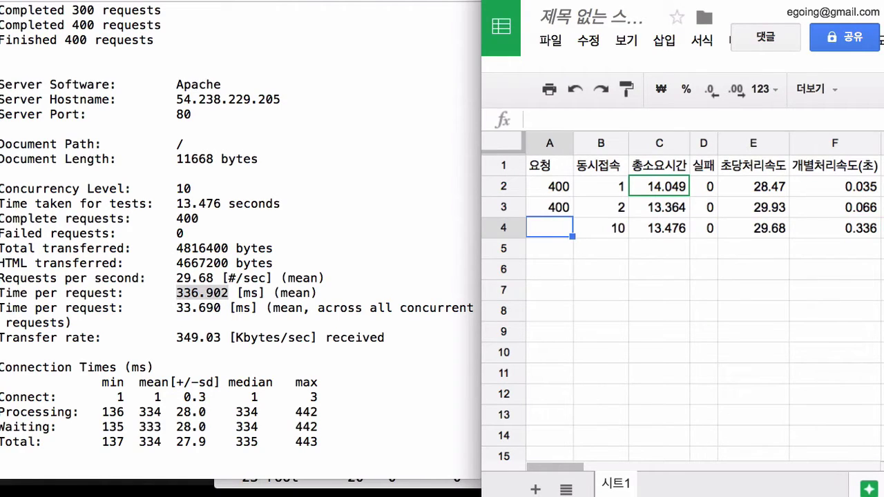
type("400")
key("Return")
scroll(238, 242, "down", 5)
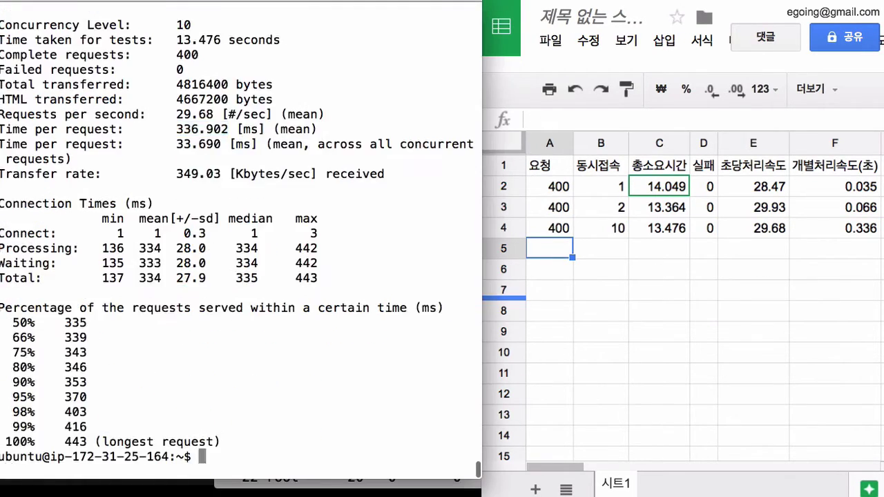
key("Up")
key("Left")
key("Left")
key("Left")
key("Left")
key("Left")
key("Left")
key("Left")
key("Left")
key("Left")
key("Left")
key("Left")
key("Left")
key("Left")
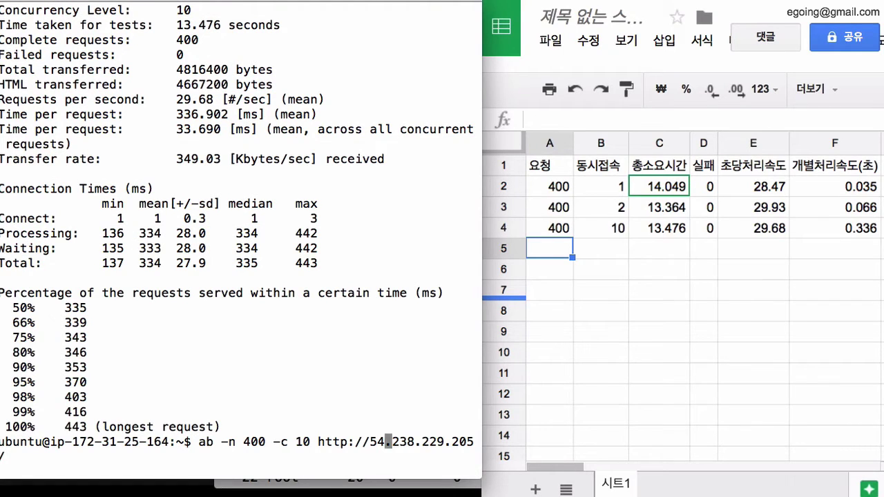
key("Left")
key("Left")
key("Left")
key("Left")
key("Left")
key("Left")
key("Left")
key("Left")
key("Left")
key("Left")
key("Left")
key("BackSpace")
type("2")
key("Return")
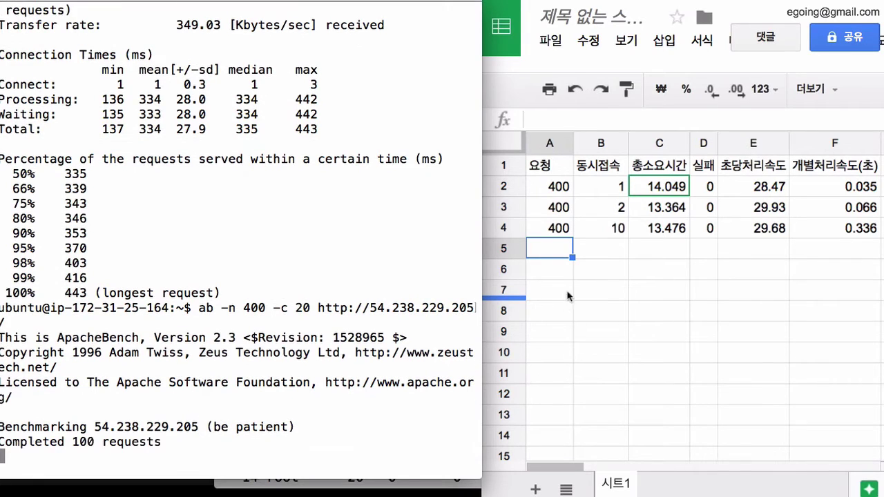
Step: Record the new run in row 5 with concurrency 20 in cell B5 and 400 requests in cell A5
left_click(605, 253)
left_click(619, 254)
type("20")
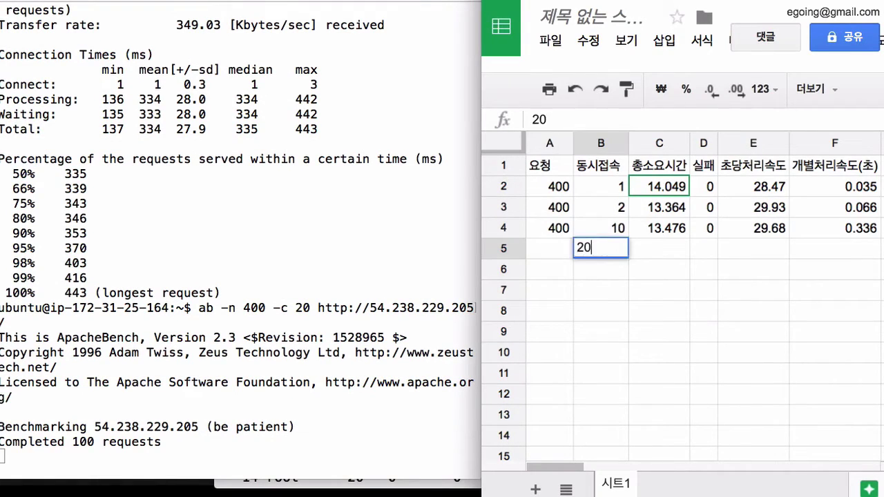
key("Return")
left_click(549, 228)
left_click(550, 248)
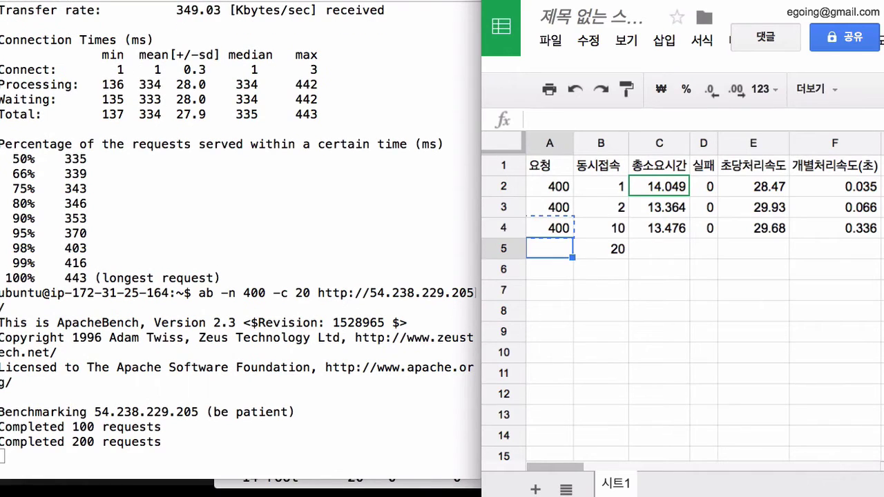
type("400")
Step: Copy the test time 13.365 from the report into cell C5 and enter 0 failures in cell D5
left_click(659, 249)
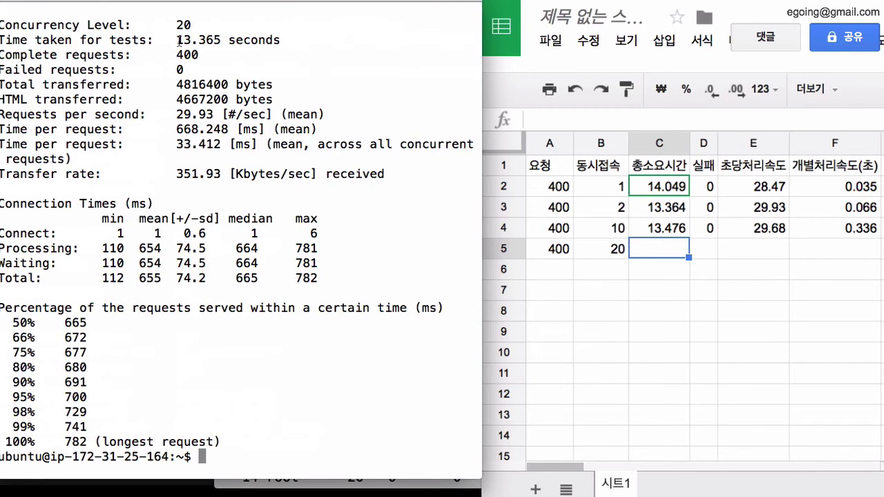
left_click_drag(176, 40, 221, 40)
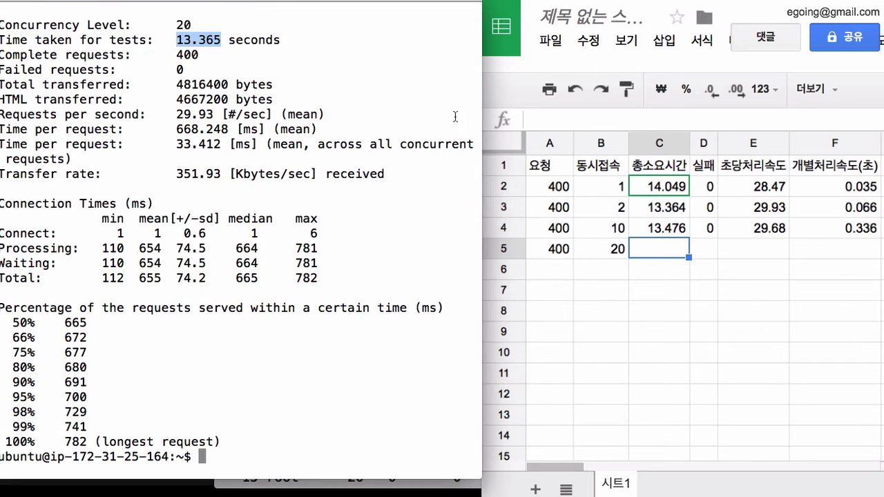
left_click(660, 254)
type("13.365")
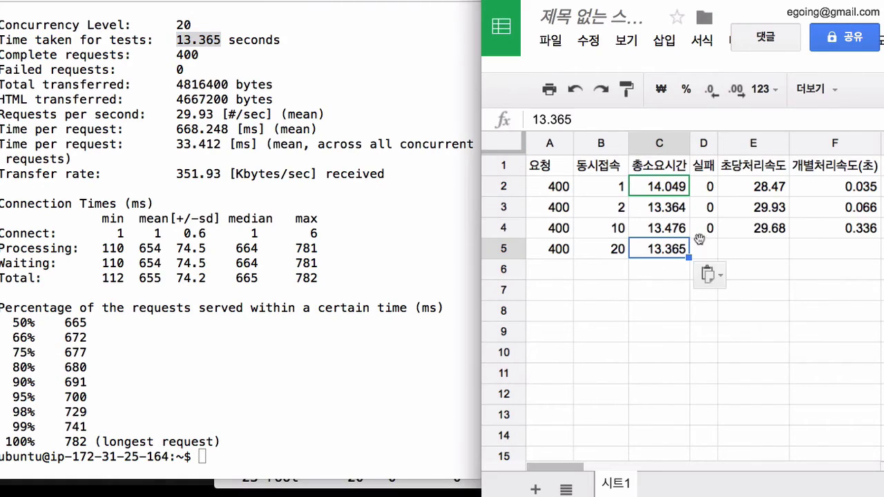
left_click(715, 252)
type("0")
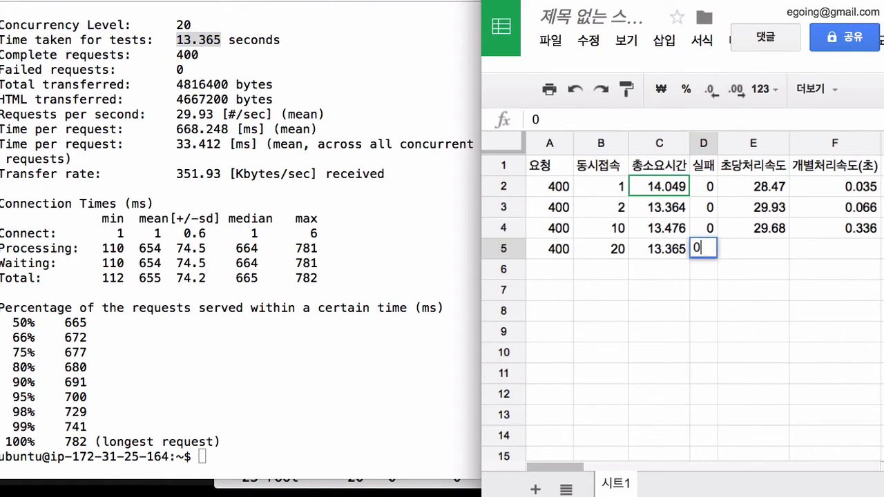
key("Tab")
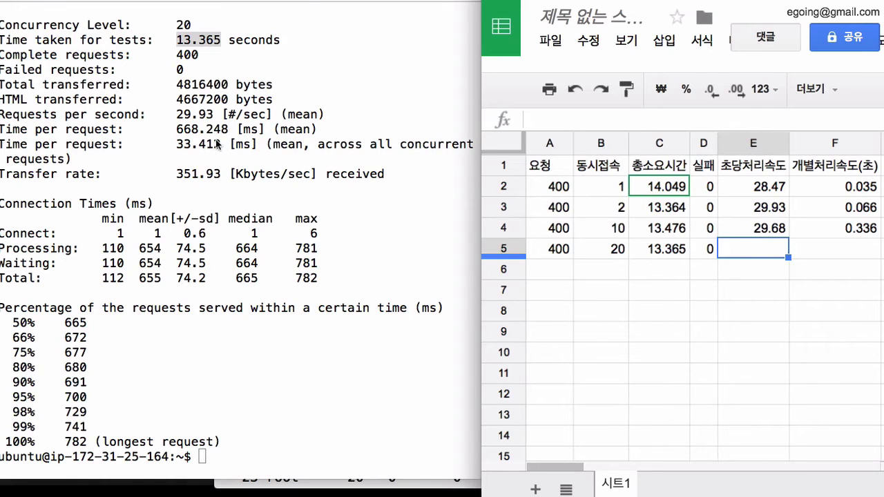
Step: Enter the 20-connection run's requests per second as 29.93 in cell E5
type("29.92")
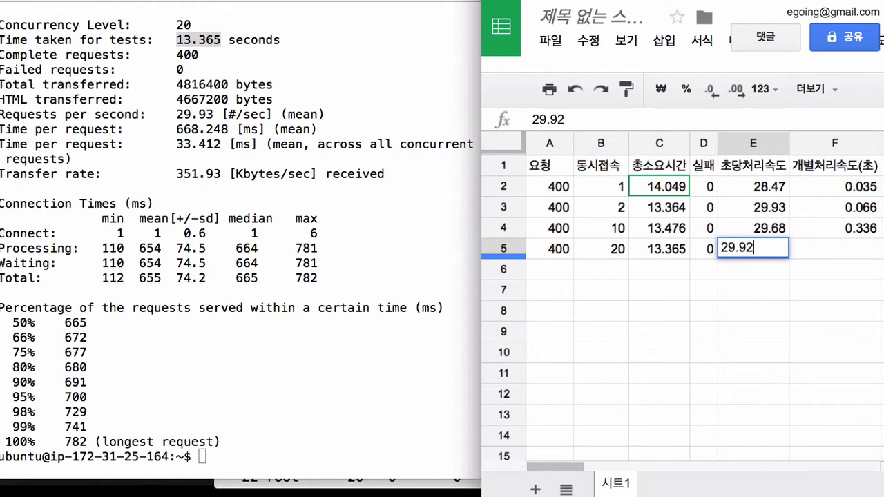
key("BackSpace")
type("3")
key("Tab")
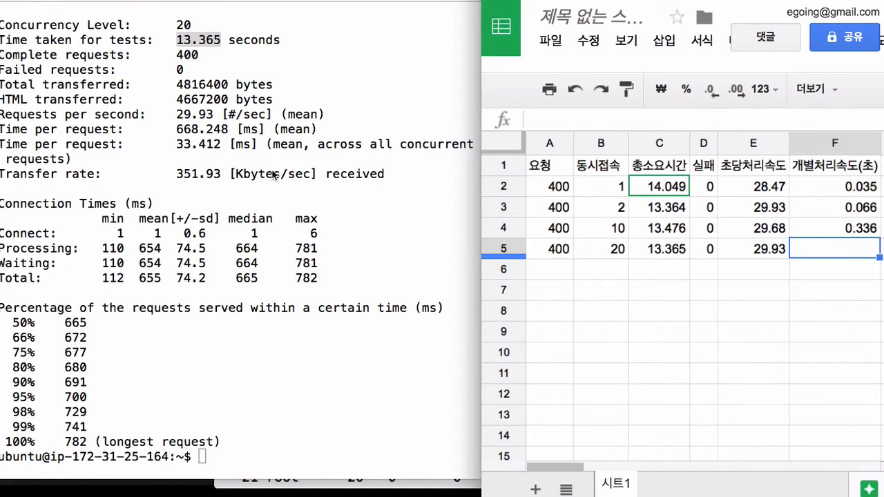
Step: Record the 20-connection run's mean time per request in seconds as 0.668 in cell F5
left_click(200, 173)
left_click_drag(178, 129, 228, 132)
key("ctrl+c")
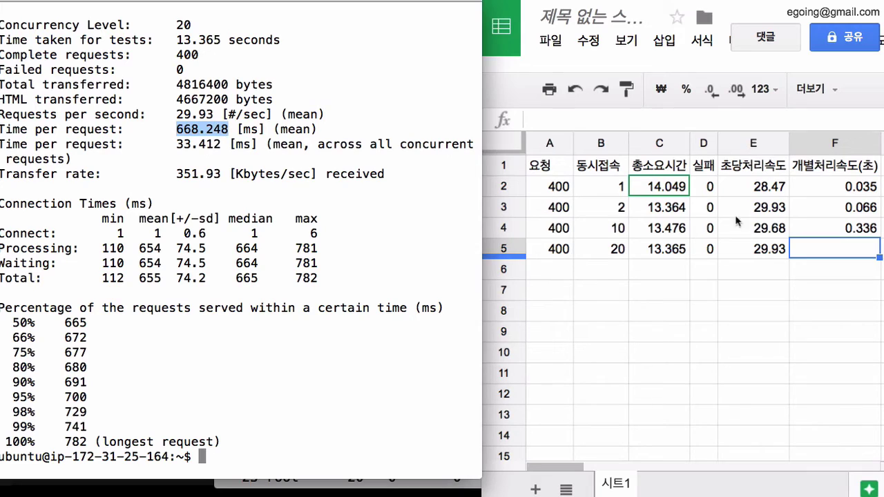
left_click(794, 253)
key("ctrl+v")
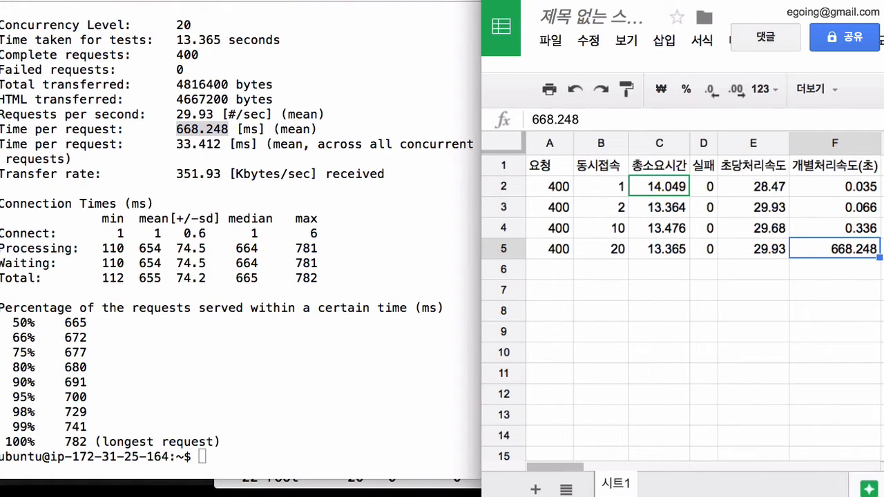
type("0.6")
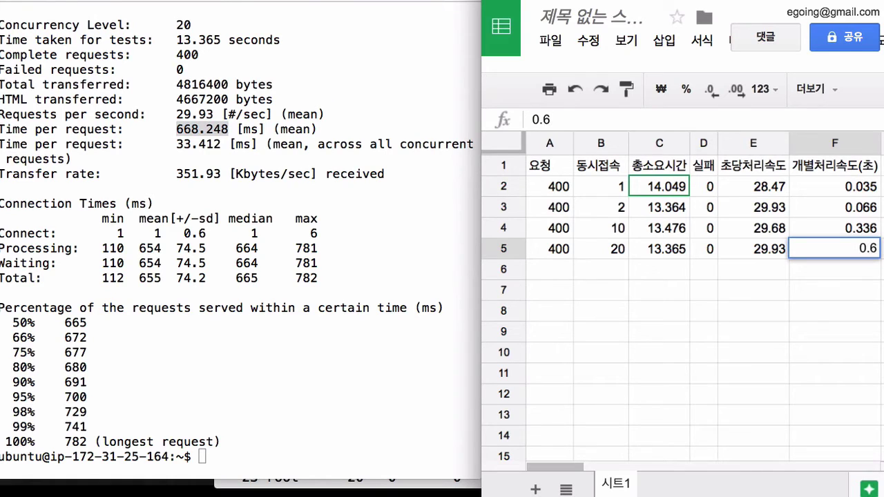
type("68")
key("Return")
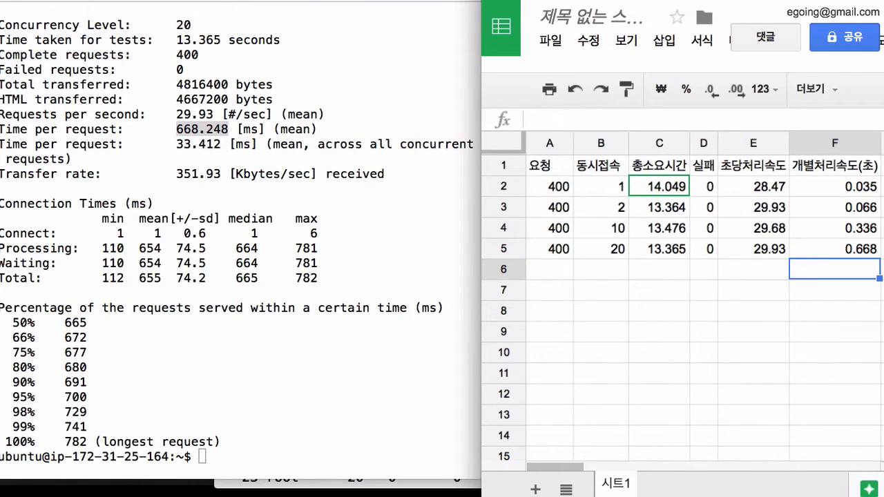
key("Left")
key("Left")
key("Left")
key("Left")
key("Left")
Step: Rerun the ApacheBench test on the same server with 400 requests and the concurrency raised to 50
left_click(346, 320)
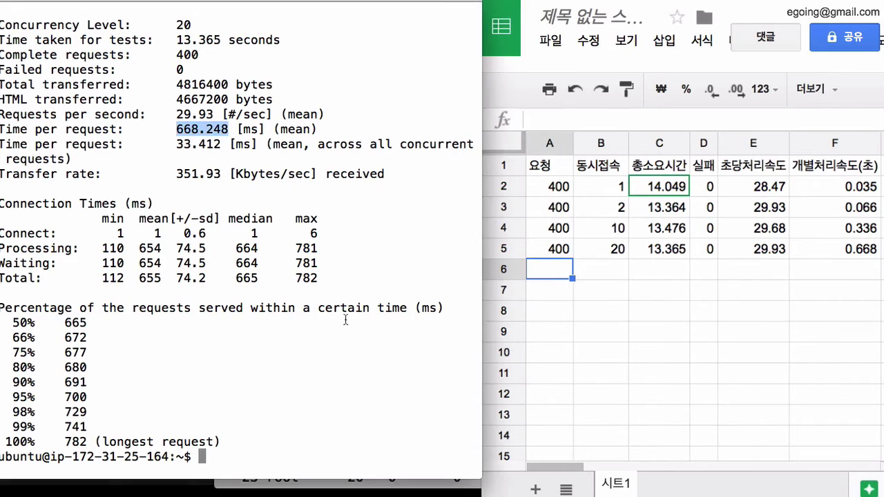
key("Up")
key("Left")
key("Left")
key("Left")
key("Left")
key("Left")
key("Left")
key("Left")
key("Left")
key("Left")
key("Left")
key("Left")
key("Left")
key("Left")
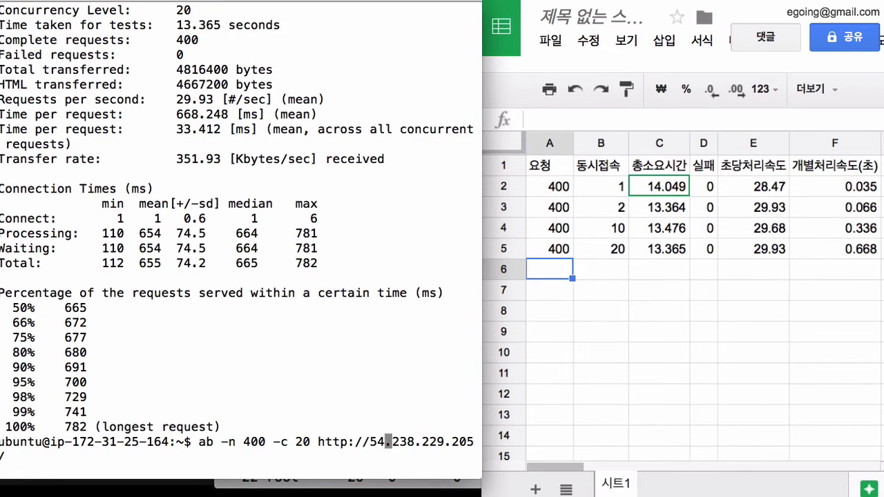
key("Left")
key("Left")
key("Left")
key("Left")
key("Left")
key("Left")
key("Left")
key("Left")
key("Left")
key("Left")
key("Left")
key("BackSpace")
type("5")
key("Return")
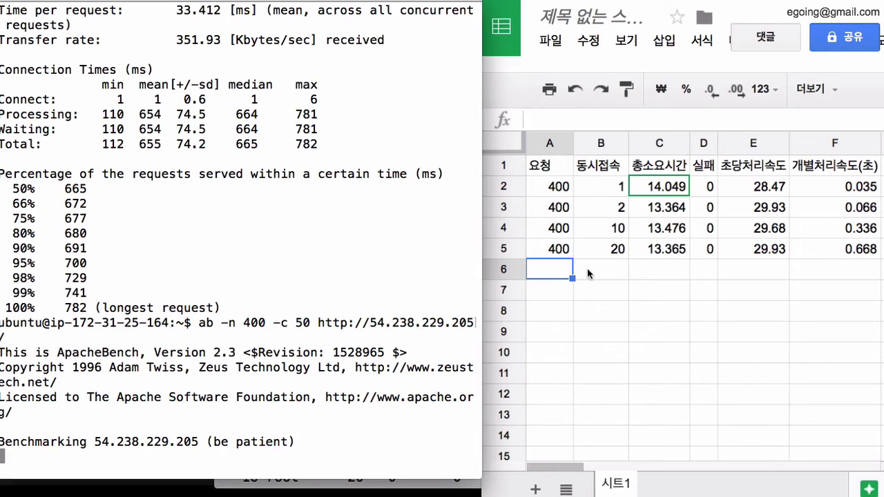
Step: Start row 6 for this run with 400 requests in cell A6 and concurrency 50 in cell B6
left_click(558, 273)
type("400")
key("Tab")
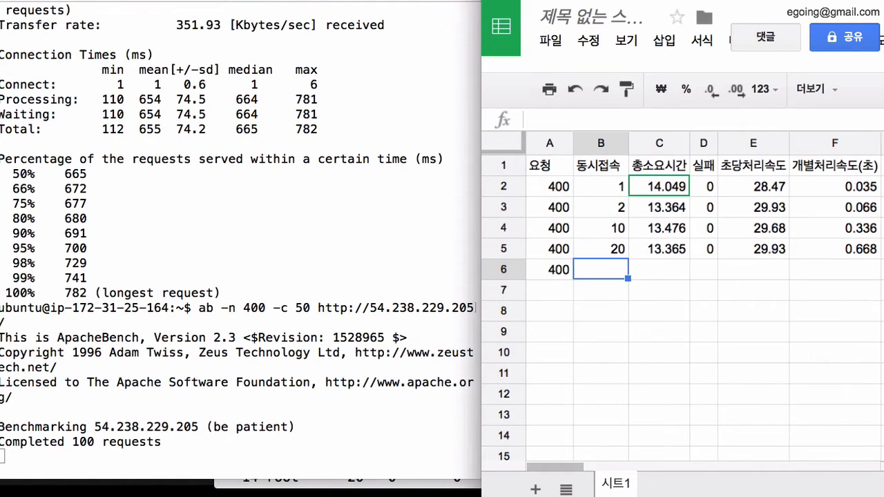
type("50")
key("Tab")
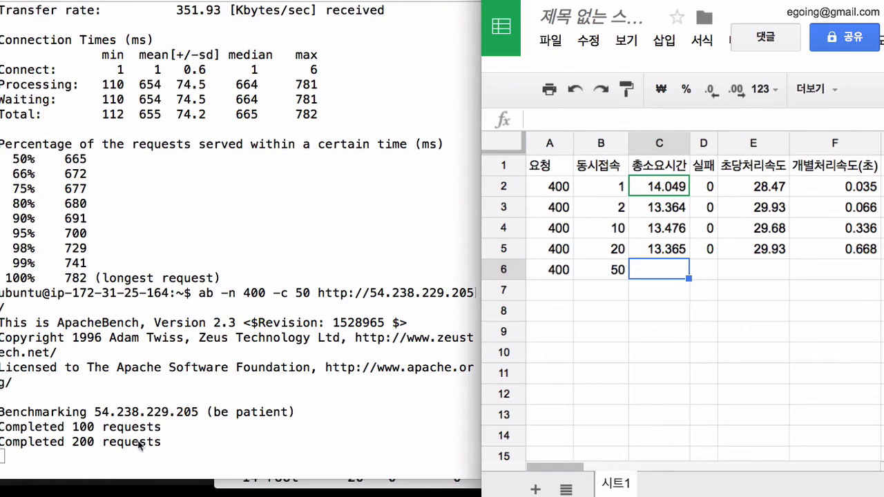
Step: Copy the 50-connection run's test time 13.433 from the report into cell C6
left_click(184, 399)
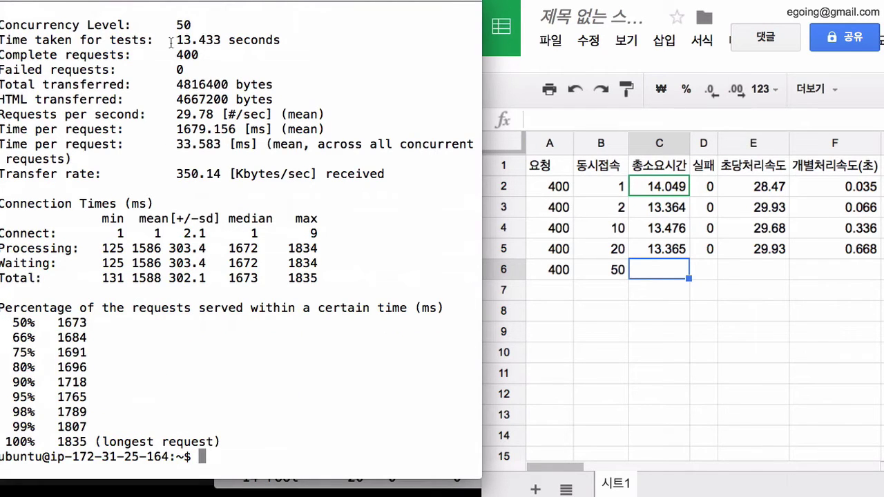
left_click_drag(177, 41, 219, 42)
key("ctrl+c")
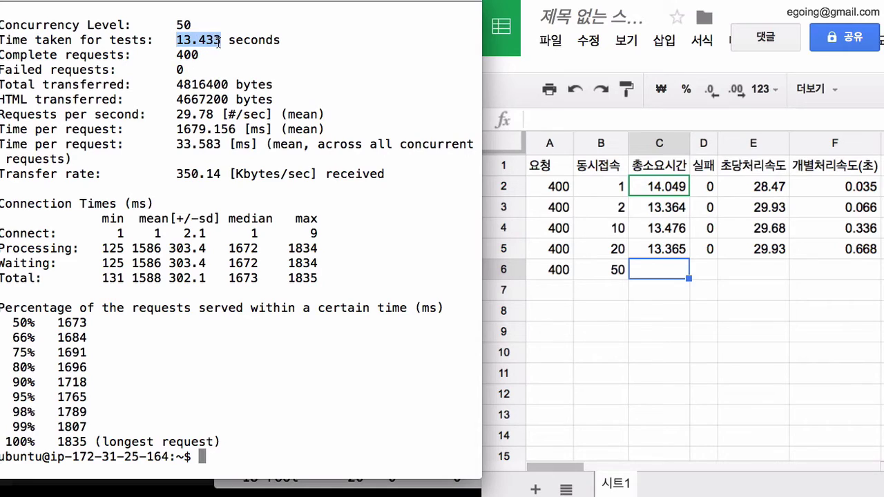
left_click(680, 268)
key("ctrl+v")
Step: Enter 0 failures in cell D6 and 29.78 requests per second in cell E6
left_click(704, 268)
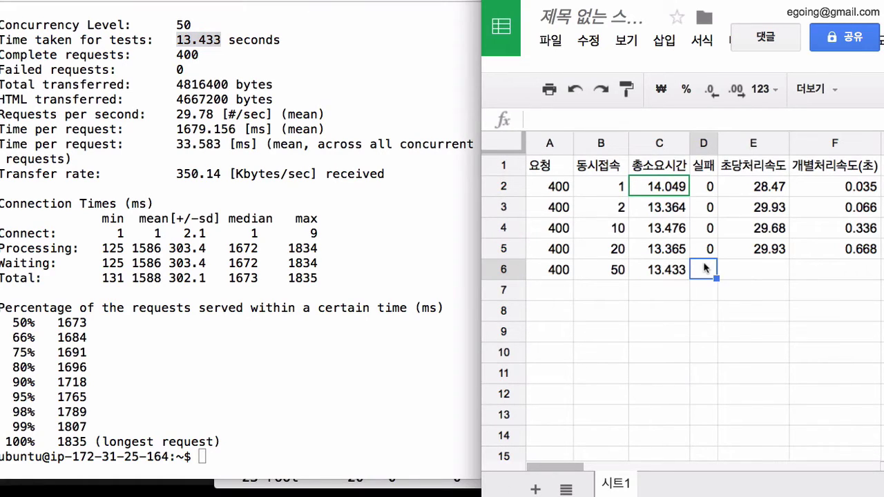
left_click(740, 288)
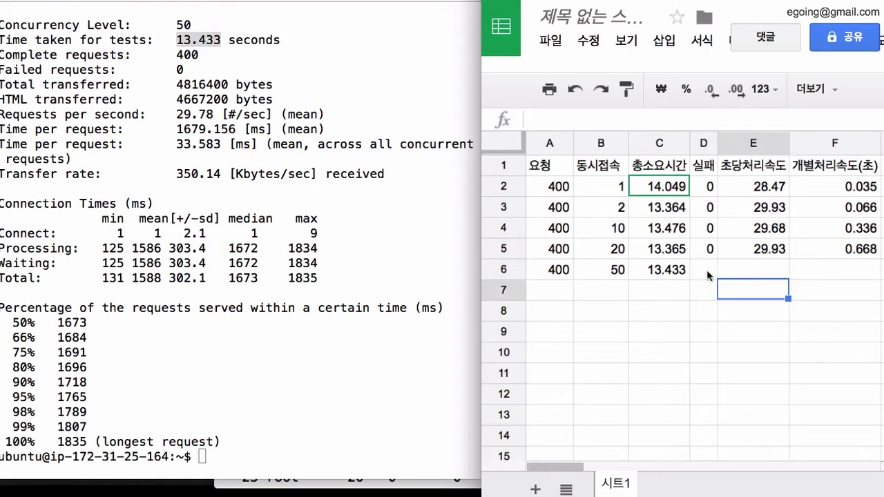
left_click(707, 272)
type("0")
key("Tab")
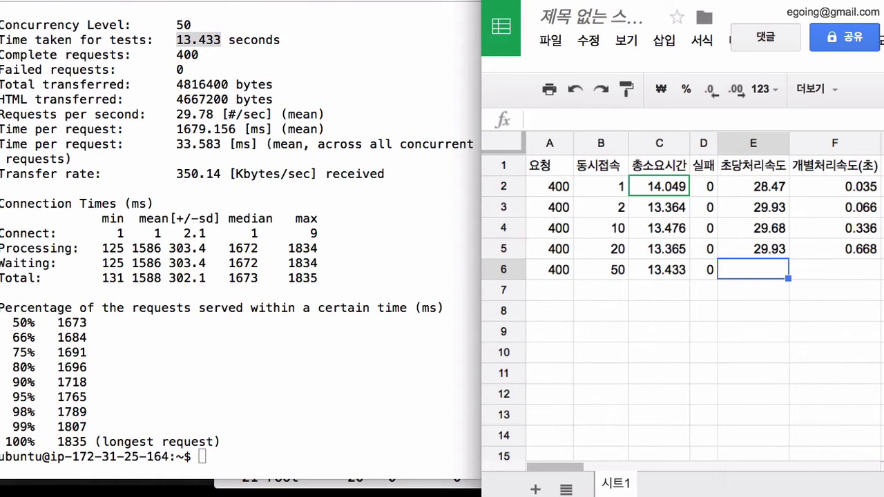
type("29.78")
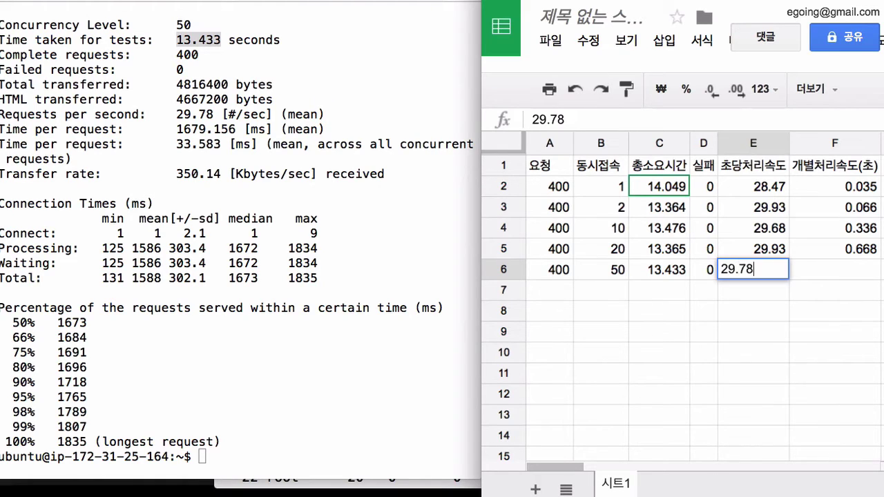
key("Tab")
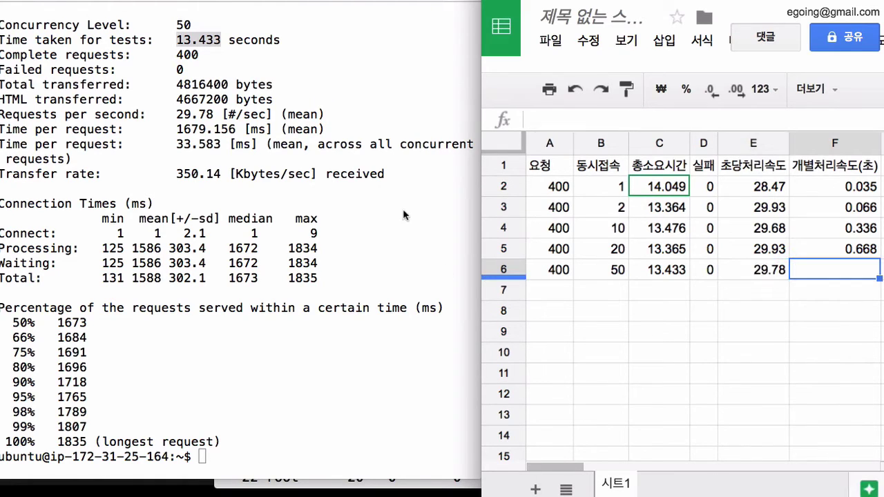
Step: Record the 50-connection run's mean time per request in seconds as 1.679 in cell F6
left_click_drag(176, 129, 236, 129)
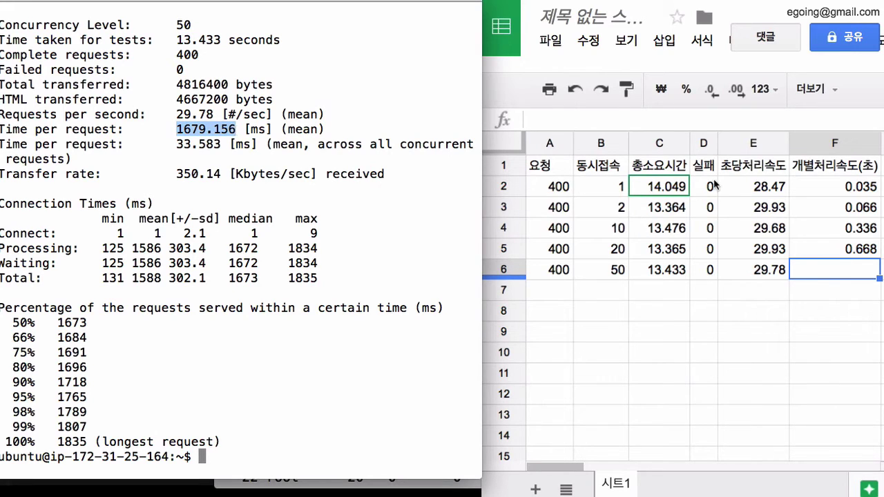
left_click(834, 275)
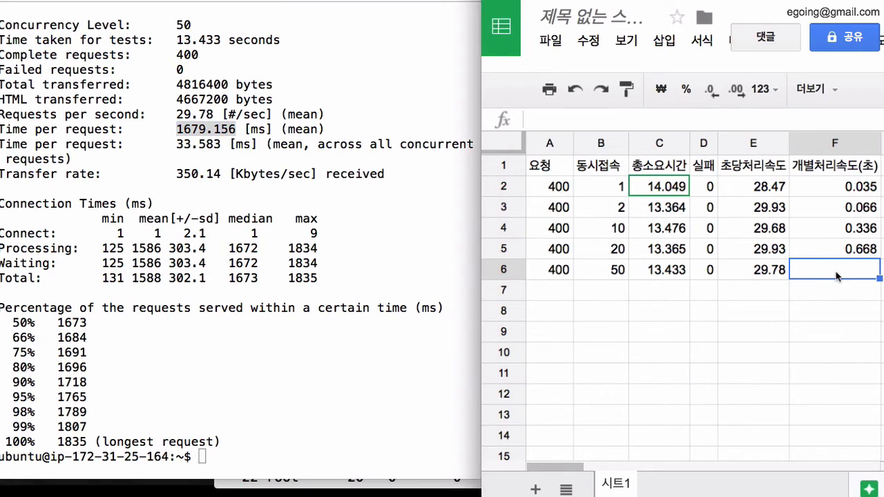
type("1.6")
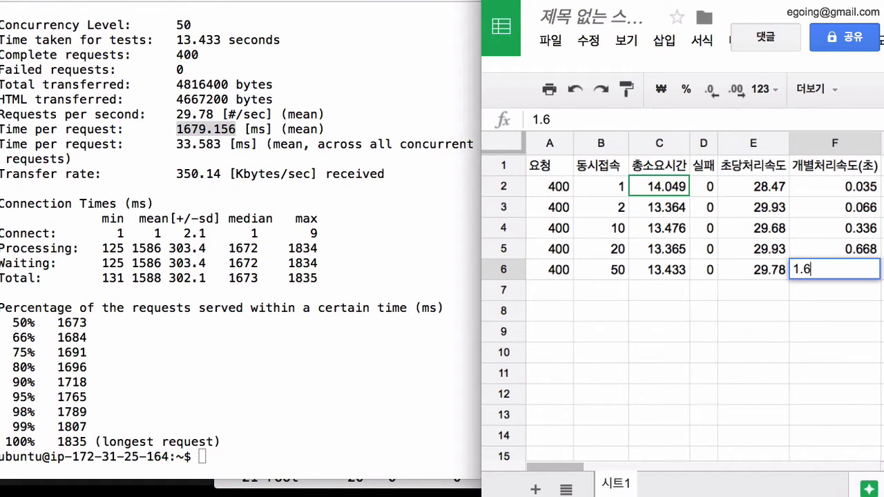
type("79")
left_click(703, 290)
left_click(752, 269)
left_click(834, 270)
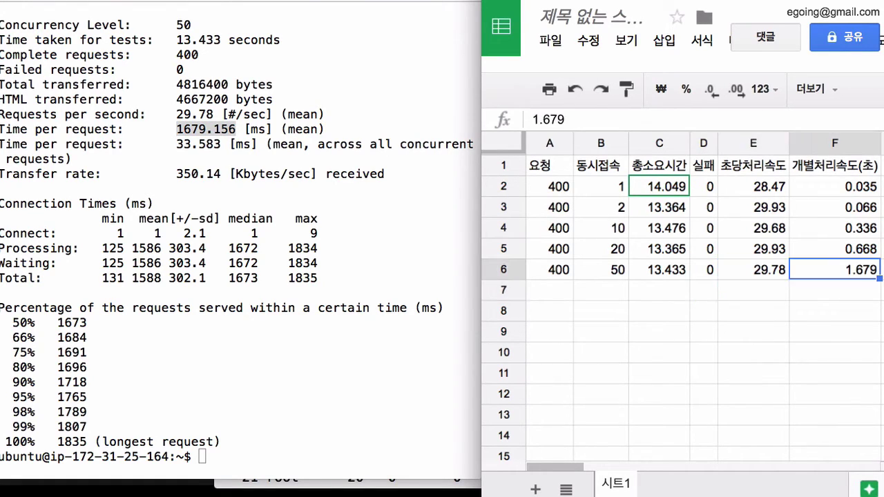
left_click(703, 269)
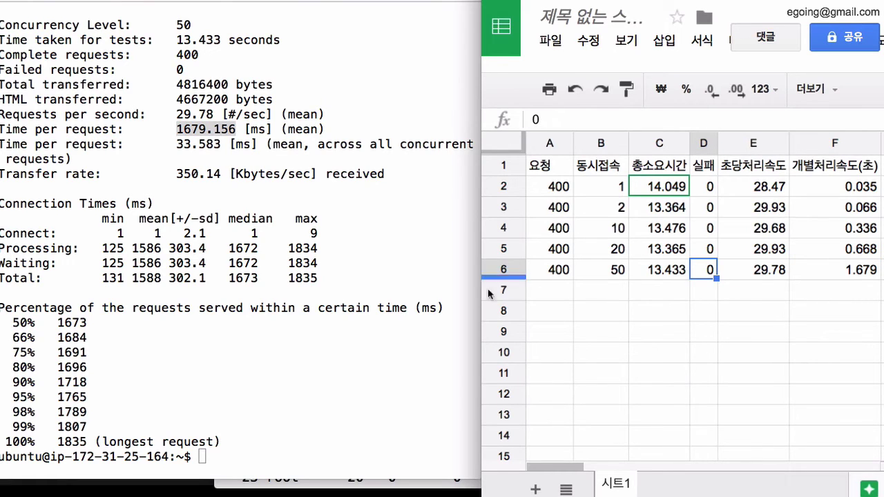
Step: Rerun the ApacheBench test on the same server with 400 requests and a concurrency of 100
left_click(394, 307)
key("Up")
key("Left")
key("Left")
key("Left")
key("Left")
key("Left")
key("Left")
key("Left")
key("Left")
key("Left")
key("Left")
key("Left")
key("Left")
key("Left")
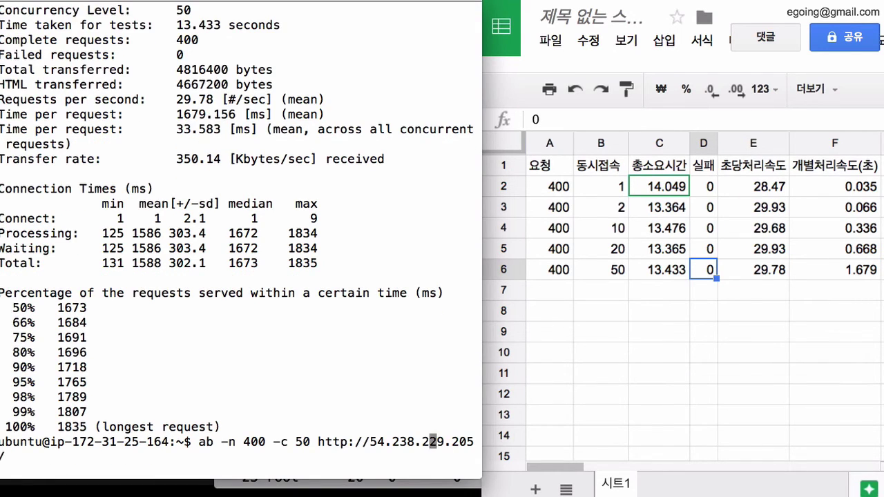
key("Left")
key("Left")
key("Left")
key("Left")
key("Left")
key("Left")
key("Left")
key("Left")
key("Left")
key("Left")
key("Left")
key("Left")
key("Delete")
type("10")
key("Return")
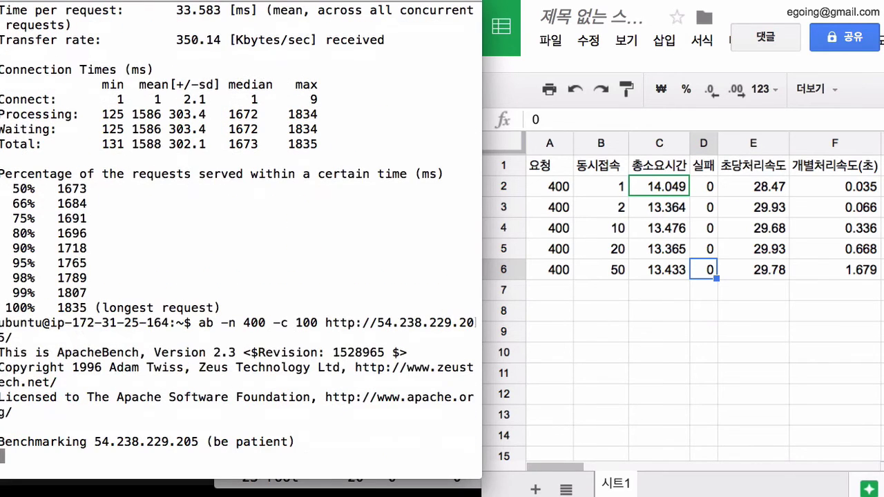
Step: Start the next result row by entering 400 requests in cell A7 and a concurrency of 100 in cell B7
left_click(553, 292)
double_click(553, 292)
type("400")
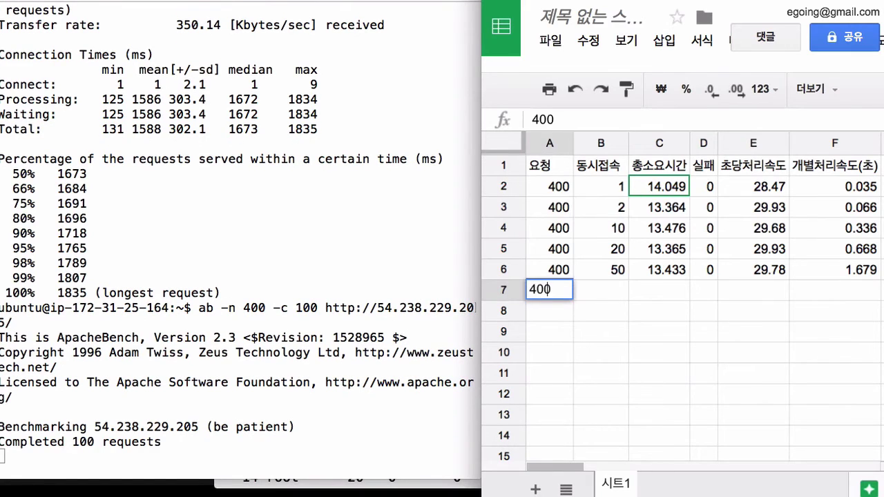
key("Tab")
type("100")
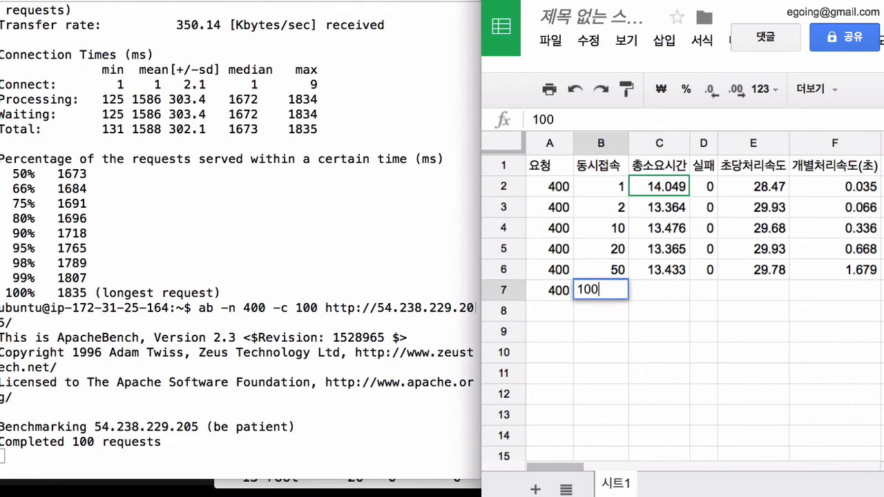
key("Tab")
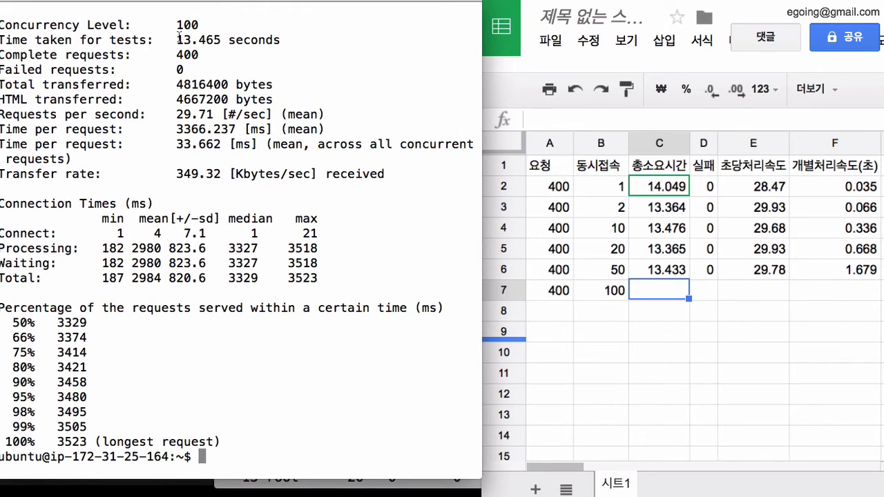
Step: Copy the 100-connection run's test time 13.465 from the report into cell C7
left_click_drag(177, 40, 224, 39)
key("super+c")
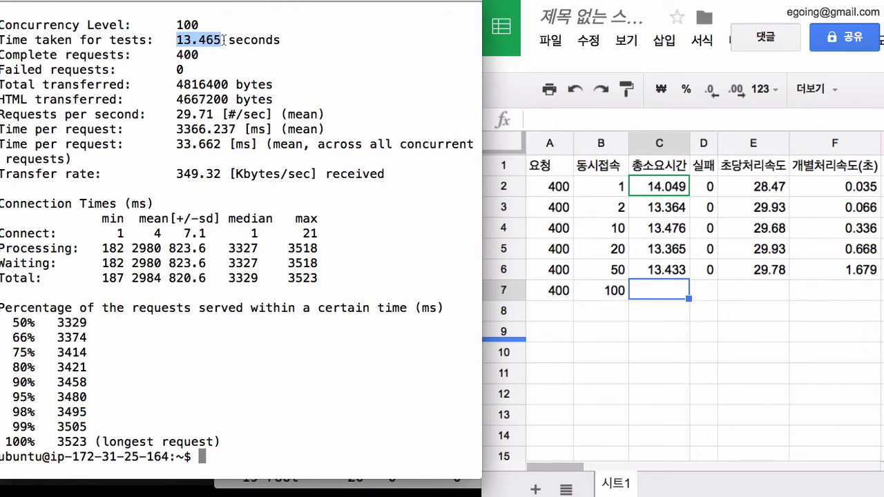
left_click(679, 302)
key("super+v")
Step: Enter 0 failures in cell D7 and 29.71 requests per second in cell E7
left_click(706, 298)
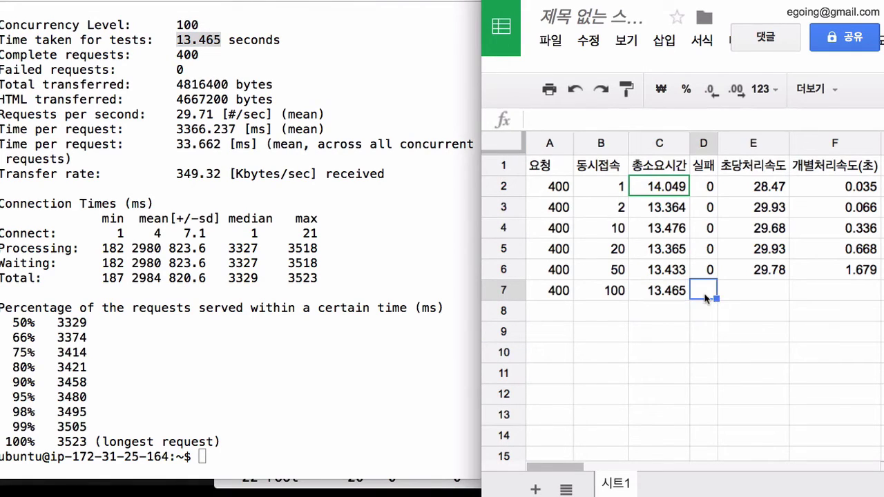
type("0")
key("Tab")
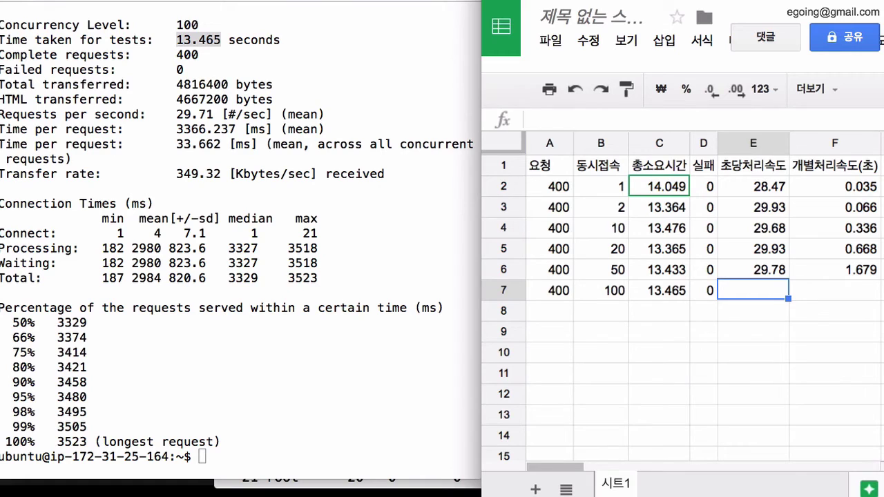
type("29.71")
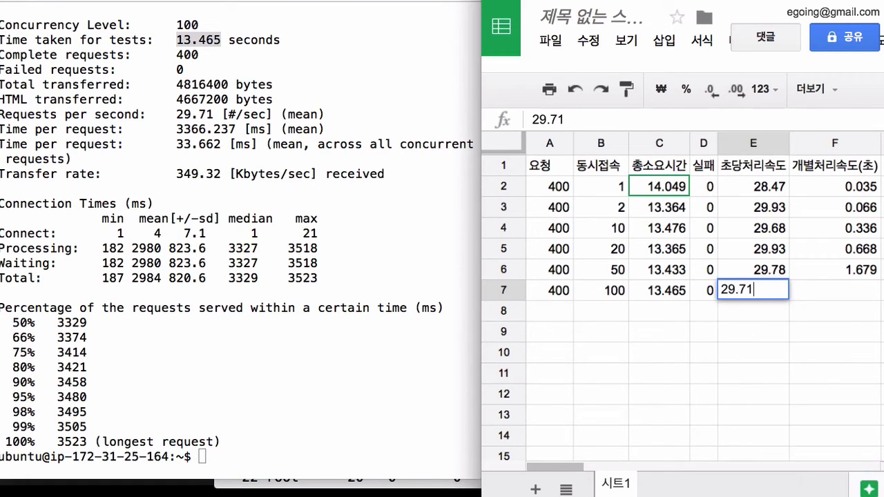
key("Tab")
left_click(753, 290)
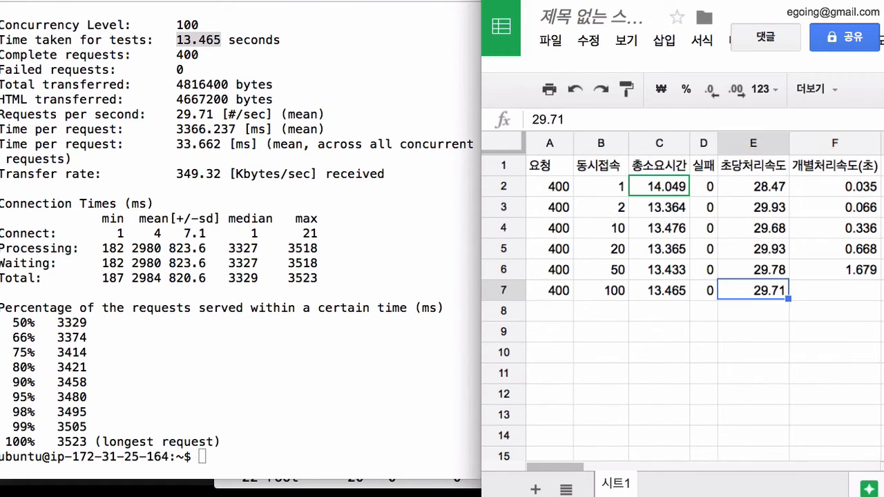
Step: Record the 100-connection run's mean time per request in seconds as 3.336 in cell F7
left_click(834, 289)
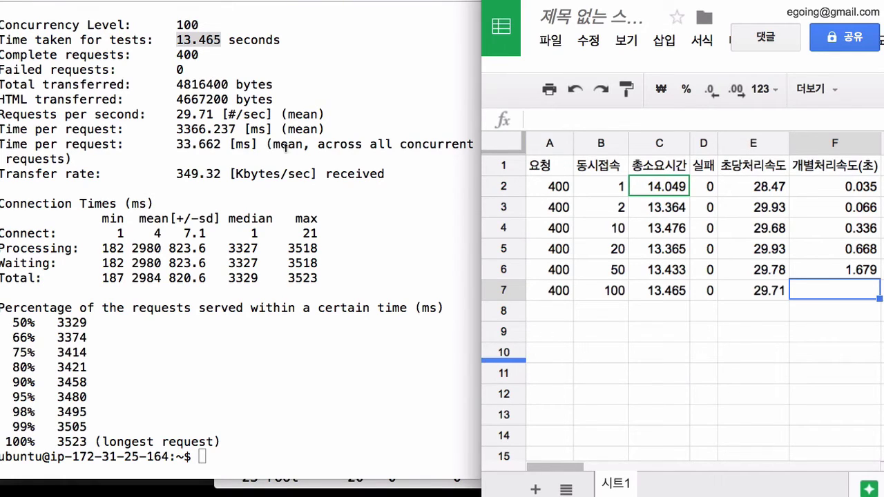
left_click(197, 123)
left_click_drag(177, 129, 237, 129)
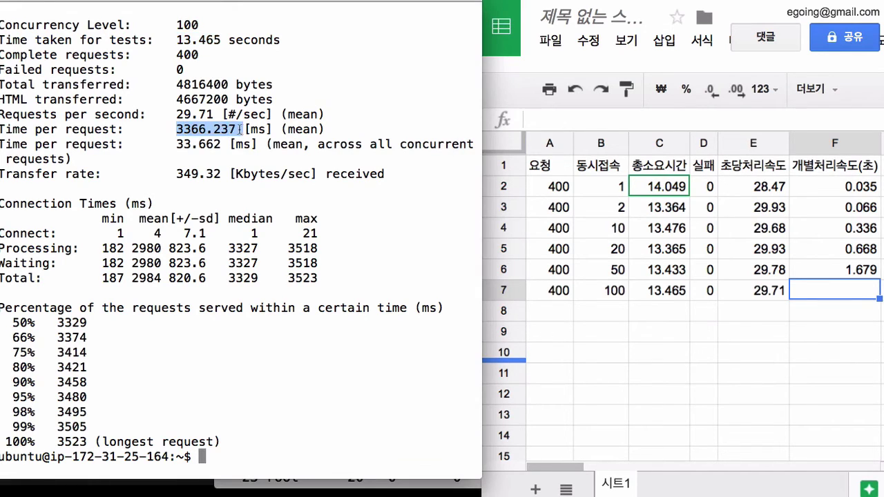
left_click(834, 294)
double_click(834, 291)
type("3366.237")
left_click(831, 340)
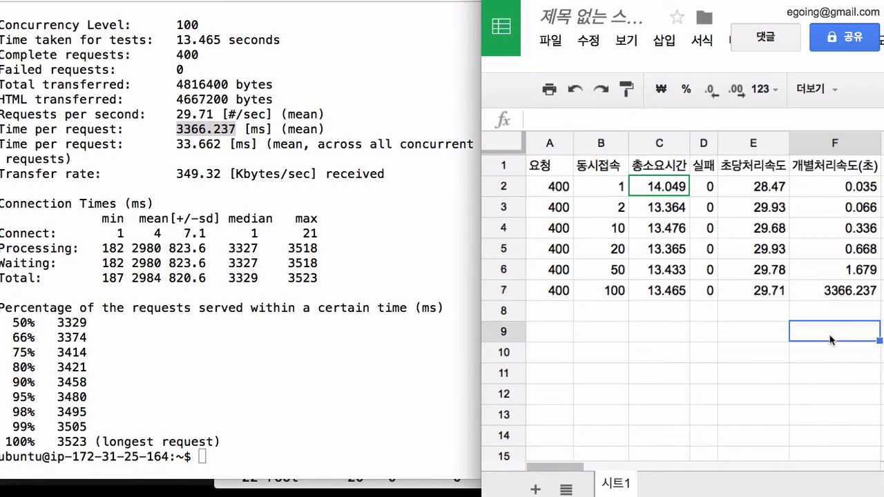
left_click(857, 293)
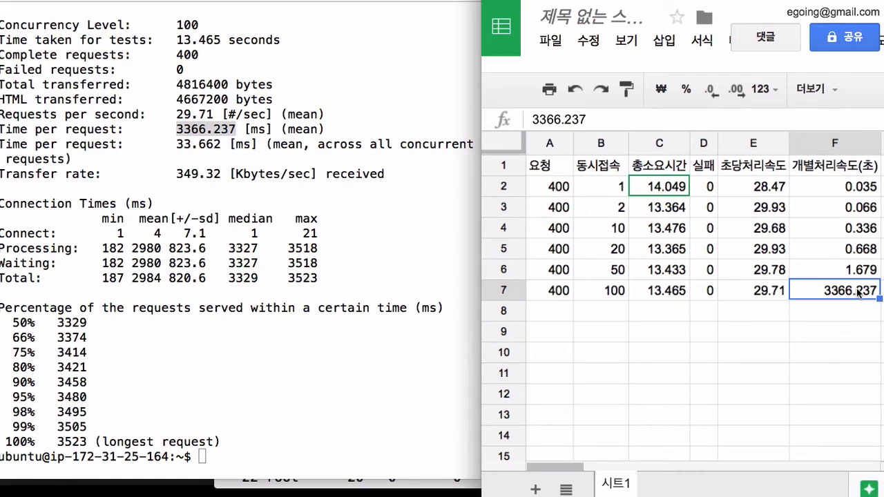
type("3.33")
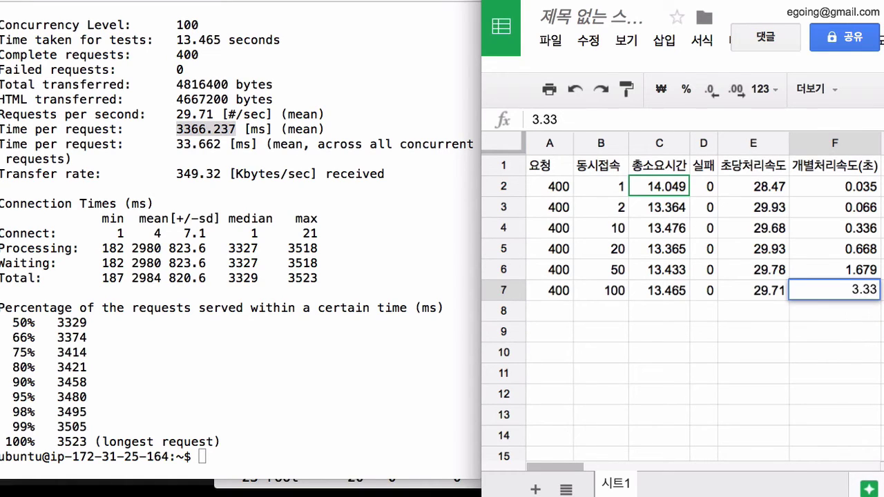
type("6")
key("Return")
Step: Enter 400 requests in cell A8 and a concurrency of 200 in cell B8
key("Left")
key("Left")
key("Left")
key("Left")
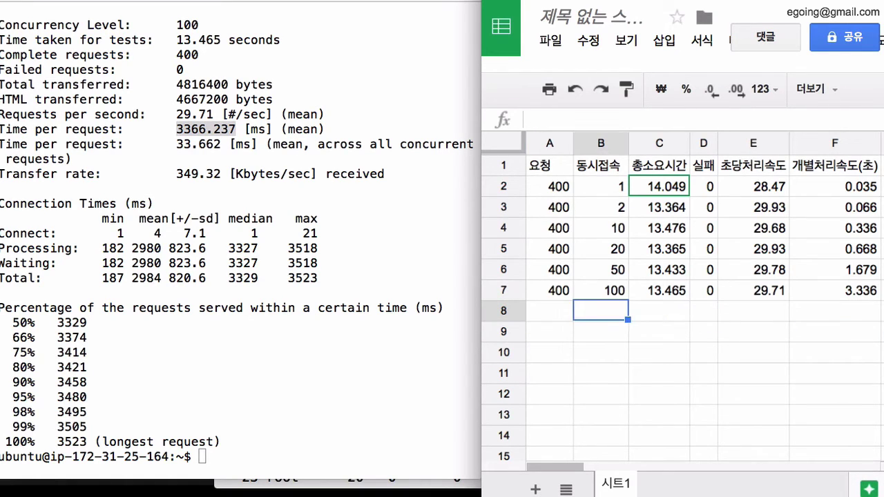
key("Left")
type("400")
key("Tab")
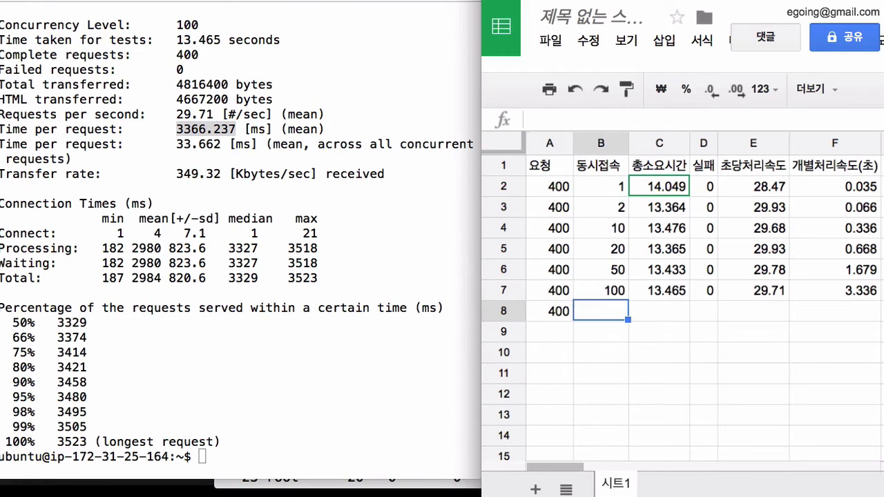
type("2000")
key("Tab")
key("Left")
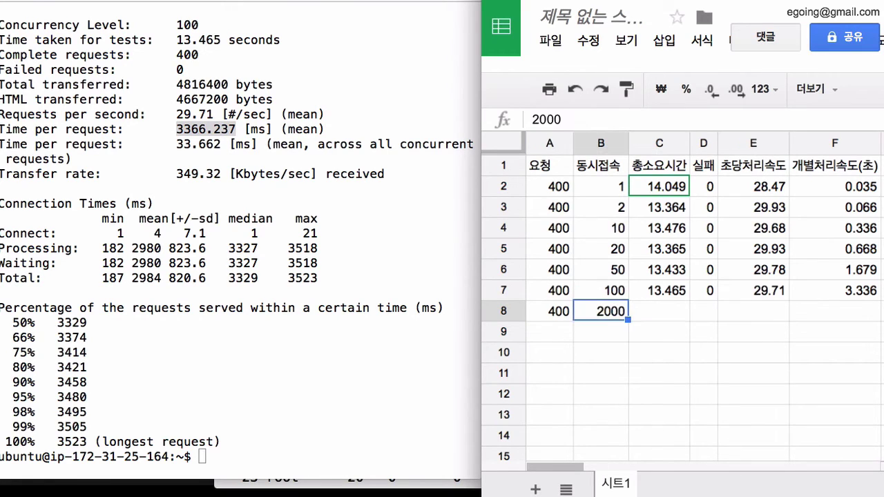
type("200")
Step: Rerun the ApacheBench test on the same server with 400 requests and a concurrency of 200
left_click(415, 307)
key("Up")
key("Left")
key("Left")
key("Left")
key("Left")
key("Left")
key("Left")
key("Left")
key("Left")
key("Left")
key("Left")
key("Left")
key("Left")
key("Left")
key("Left")
key("Left")
key("Left")
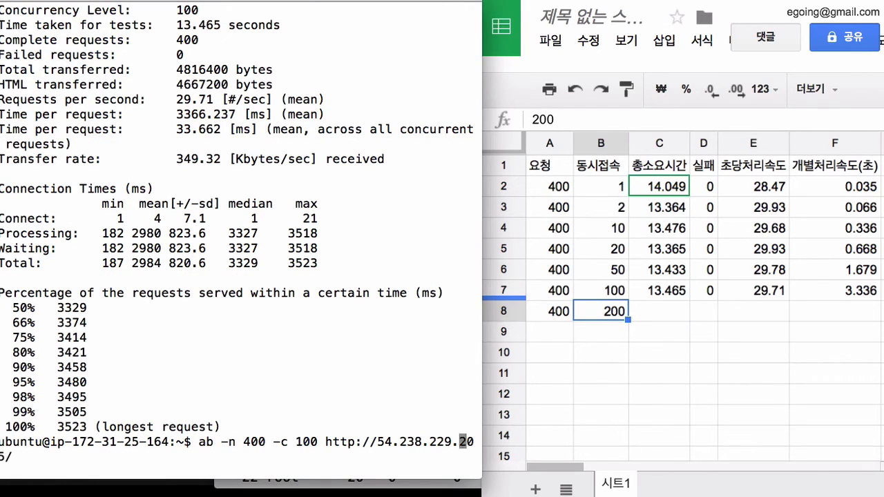
key("Left")
key("Left")
key("Left")
key("Left")
key("Left")
key("Left")
key("Left")
key("Left")
key("Left")
key("Left")
key("Delete")
type("2")
key("Return")
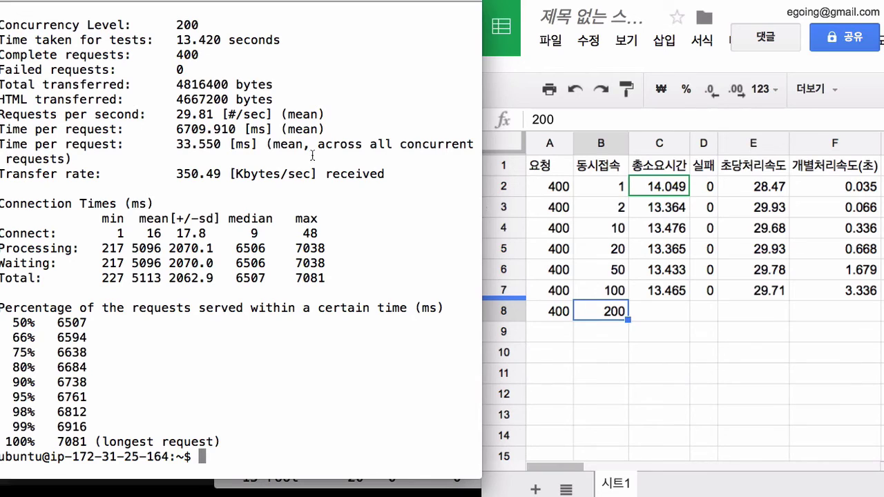
Step: Copy the 200-connection run's test time 13.420 from the report into cell C8
left_click_drag(175, 39, 226, 40)
key("super+c")
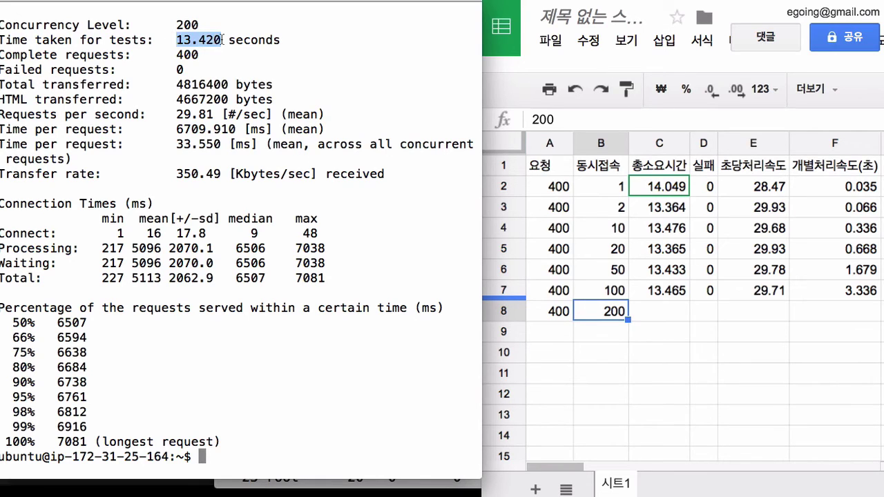
left_click(672, 305)
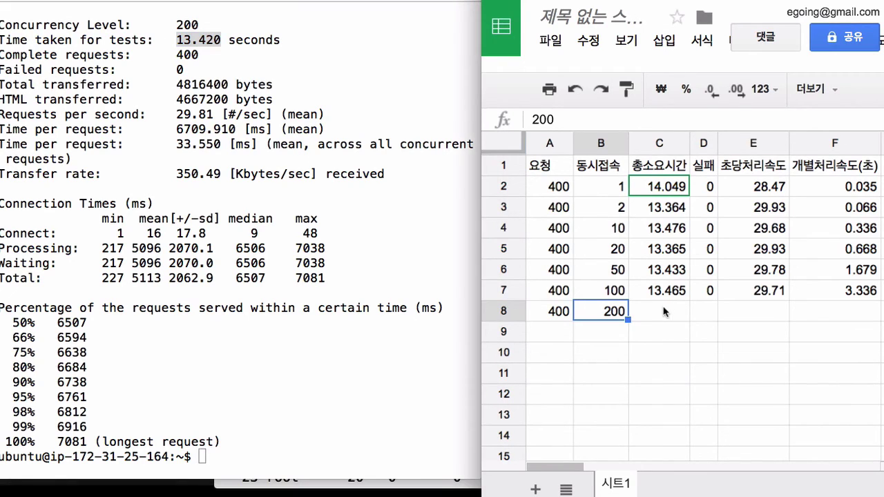
left_click(662, 315)
key("super+v")
Step: Enter 0 failures in cell D8 and copy the reported 29.81 requests per second into cell E8
left_click(715, 311)
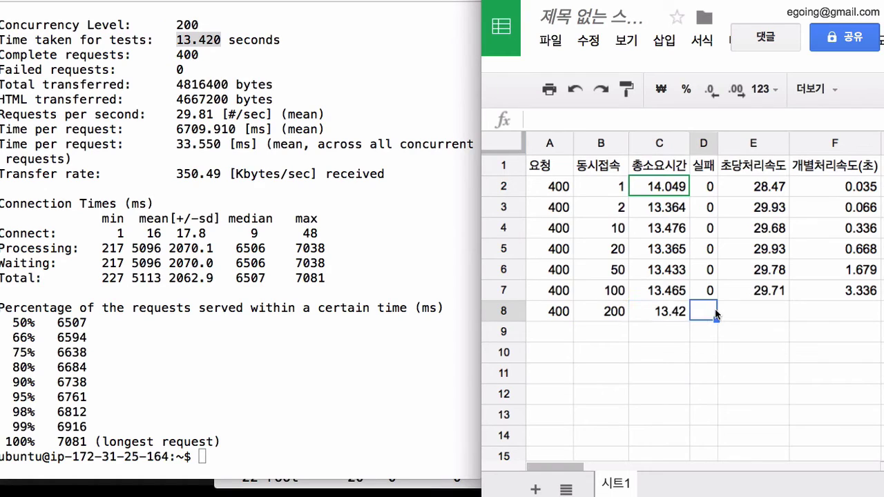
type("0")
key("Tab")
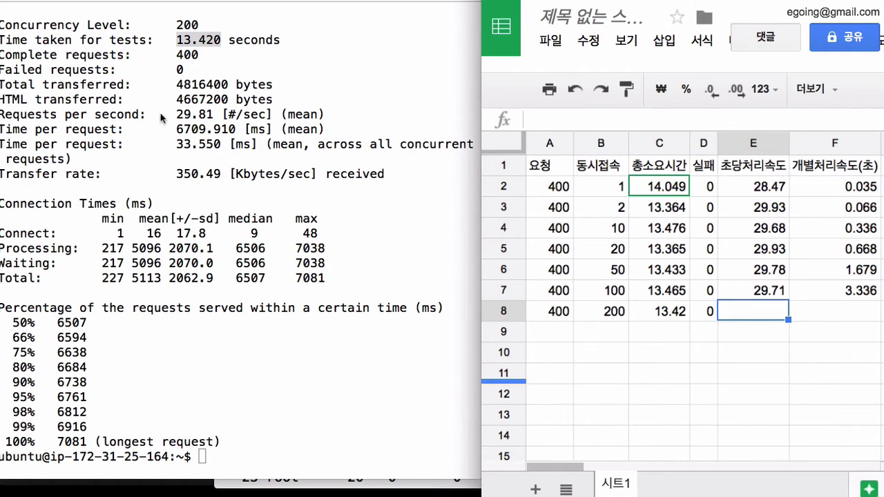
left_click(163, 117)
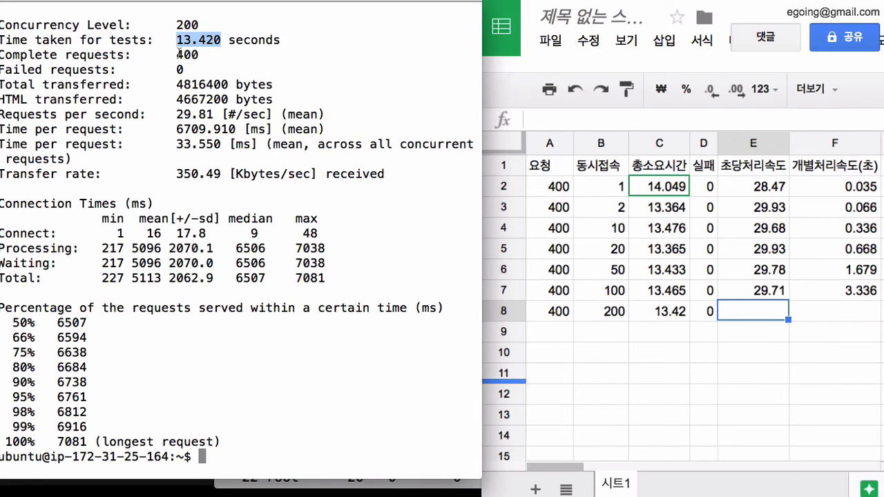
left_click_drag(177, 115, 211, 118)
key("super+c")
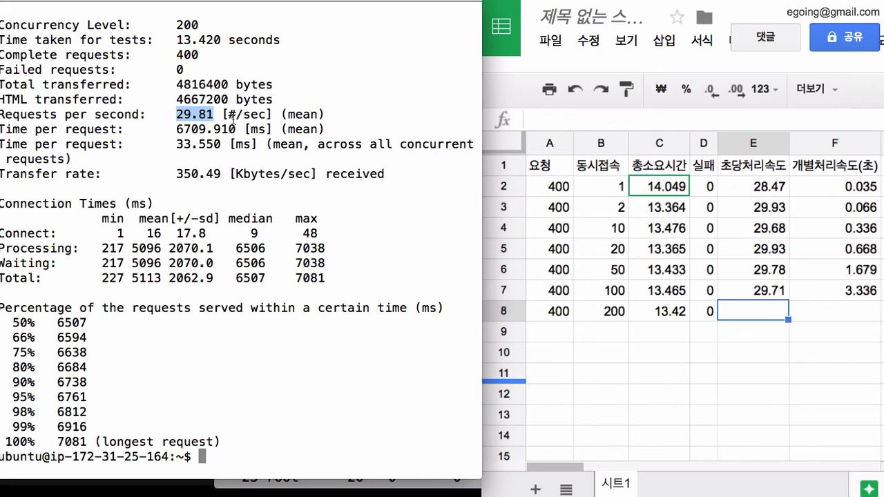
left_click(772, 317)
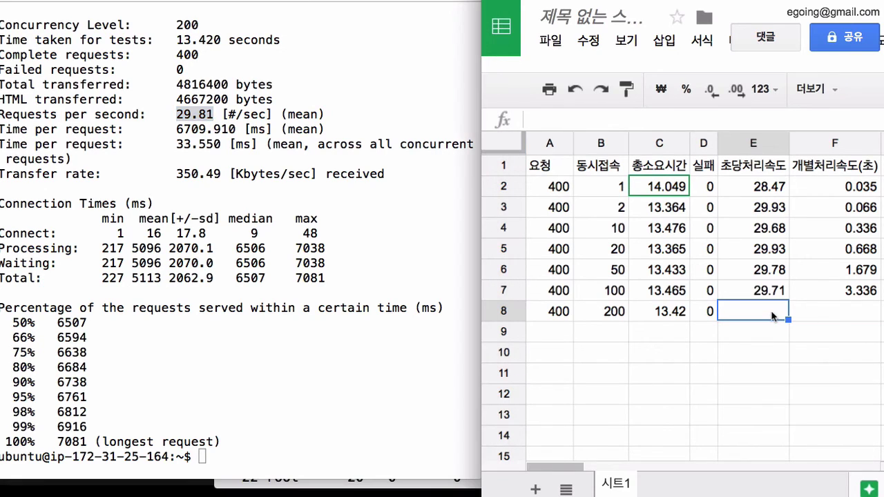
key("super+v")
Step: Record the 200-connection run's mean time per request in seconds as 6.709 in cell F8
left_click(834, 316)
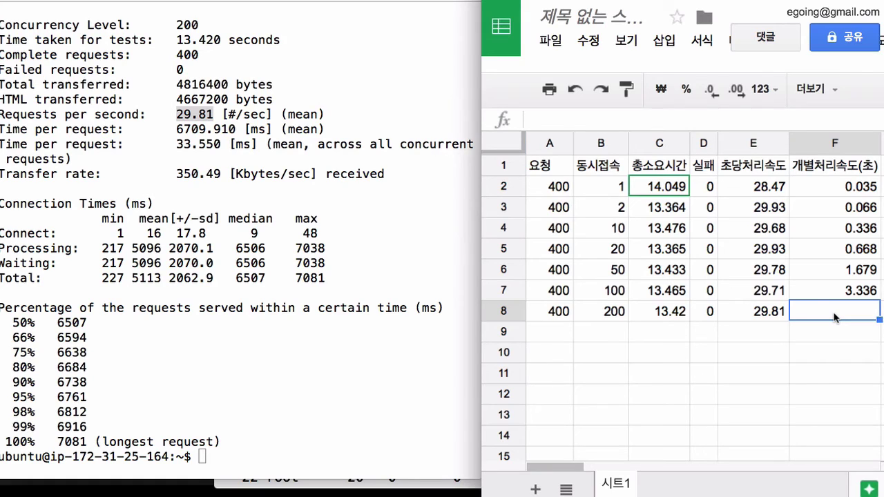
type("6.")
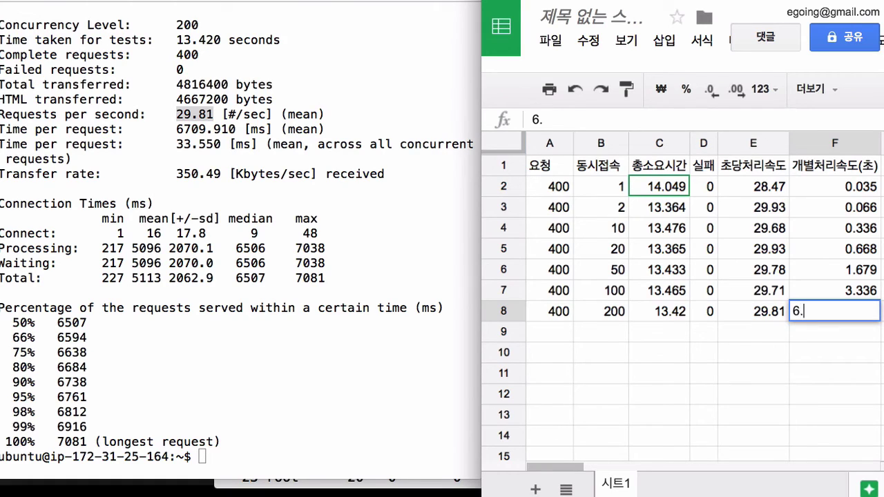
type("709")
key("Return")
key("Up")
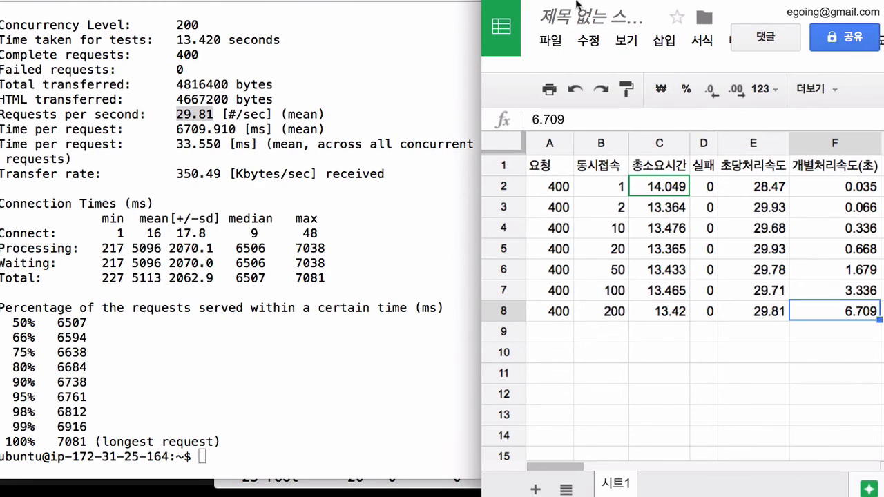
Step: Copy the server address 54.238.229.205 from the last ApacheBench command and recall that command at the prompt without running it
left_click(280, 184)
scroll(281, 184, "up", 6)
scroll(280, 183, "up", 3)
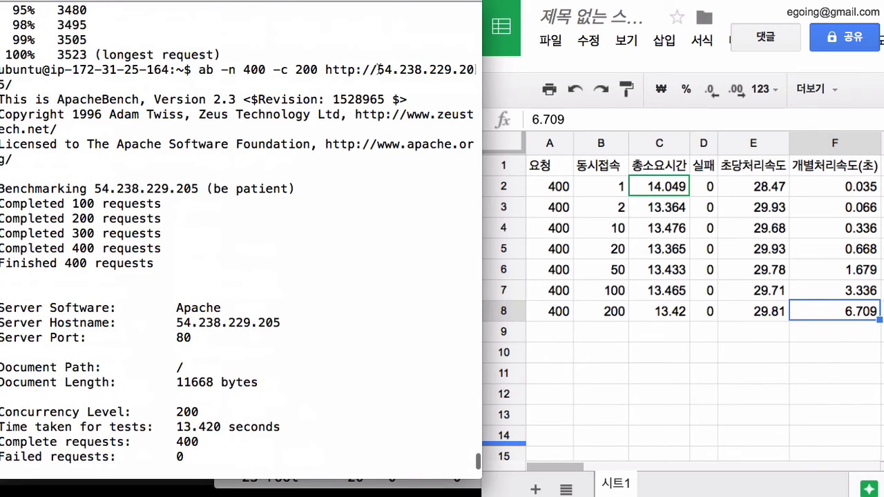
left_click_drag(377, 70, 4, 83)
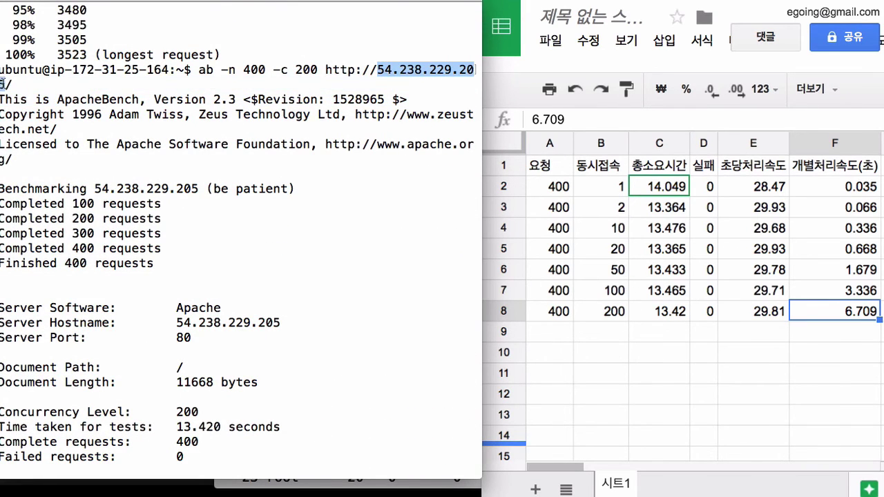
scroll(3, 84, "down", 10)
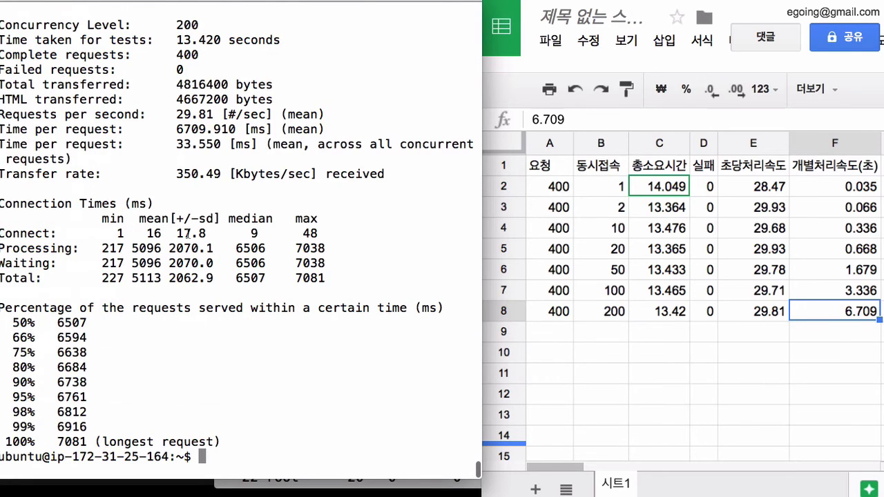
key("Up")
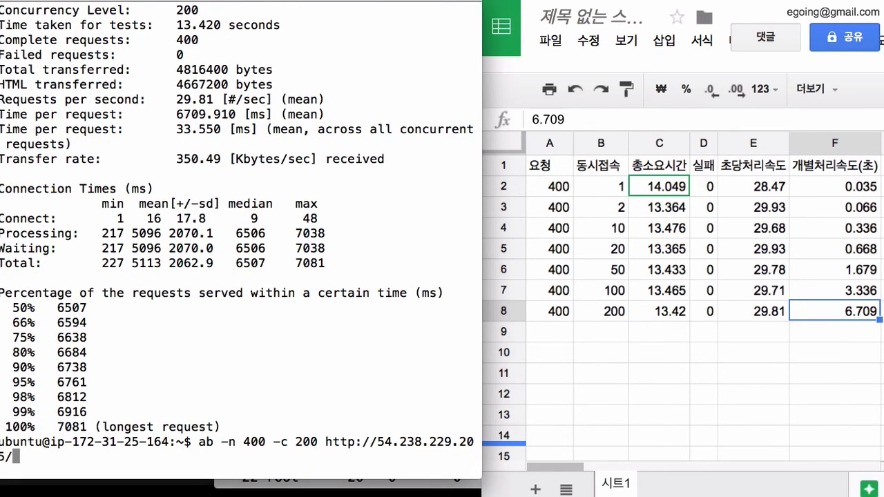
Step: Open the site at 54.238.229.205 in a new browser tab and reload its page once before the load starts
left_click(736, 367)
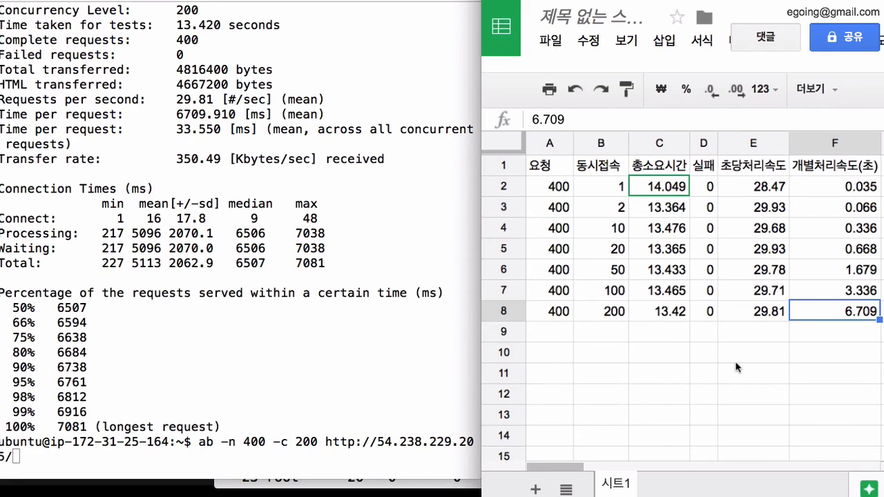
key("super+t")
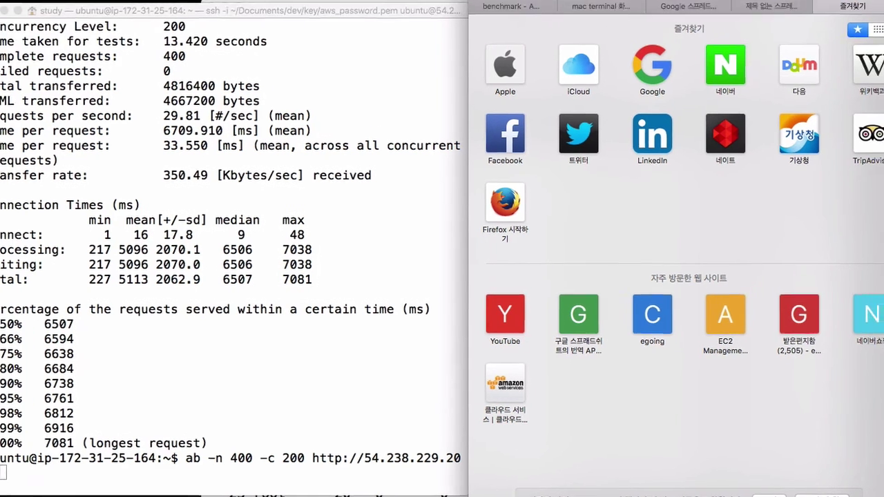
type("54.238.229.205")
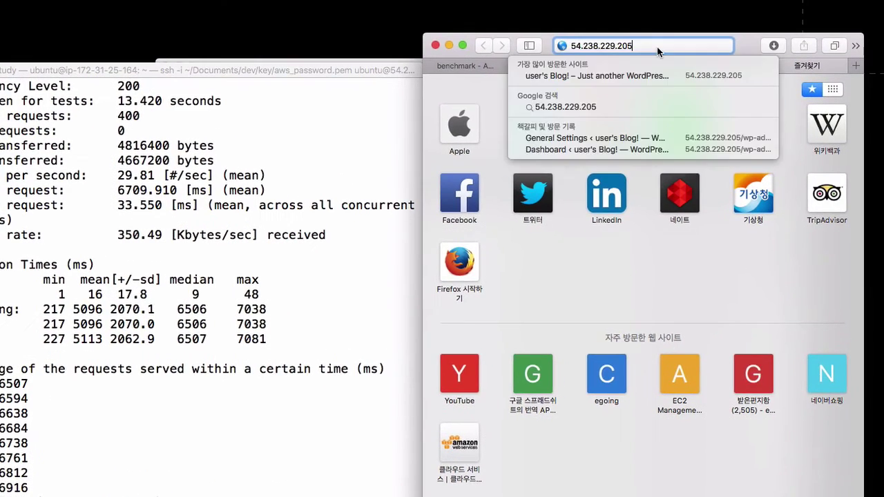
key("Return")
left_click(245, 294)
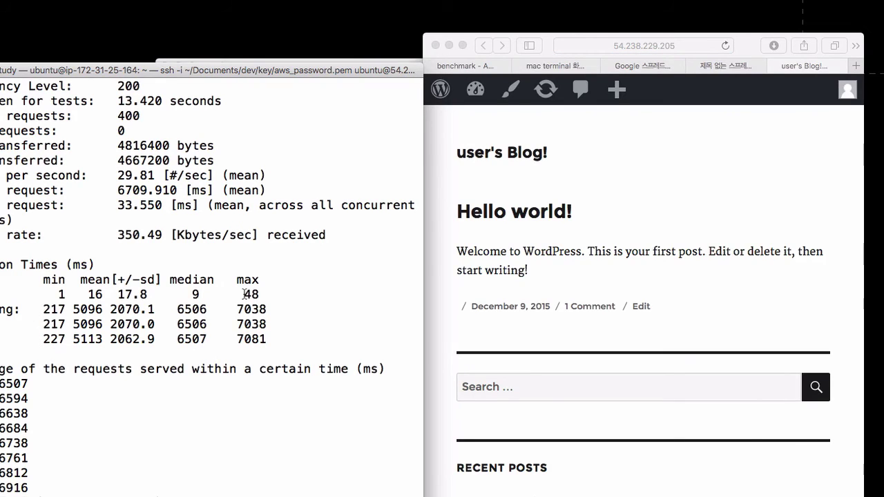
left_click(751, 246)
key("super+r")
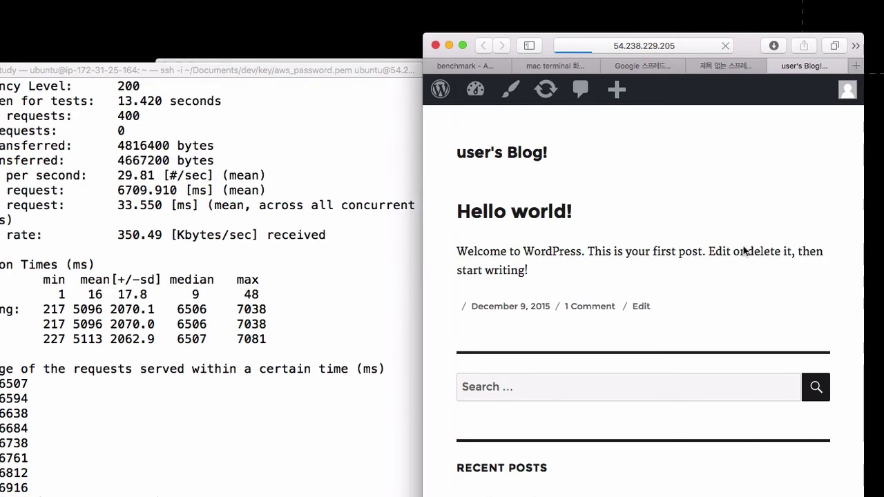
Step: Rerun the 400-request, 200-connection ApacheBench test against the server and request the site at 54.238.229.205 again in the browser while it runs
left_click(373, 304)
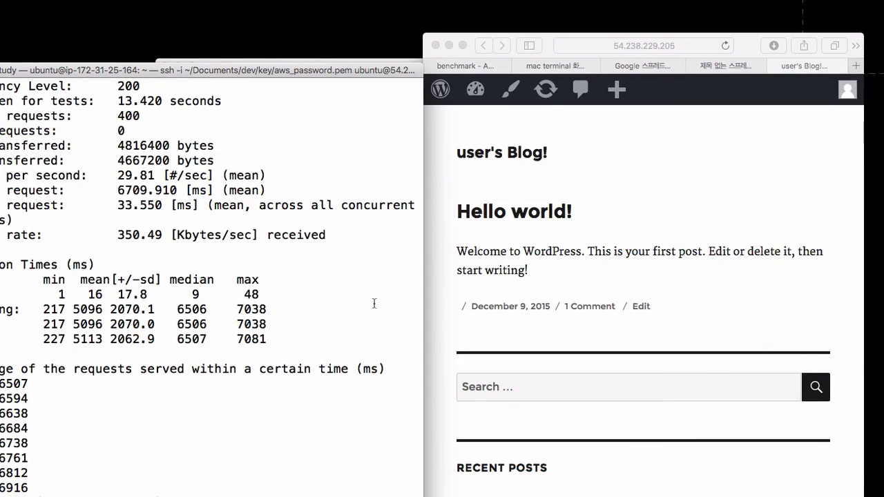
key("Up")
key("Return")
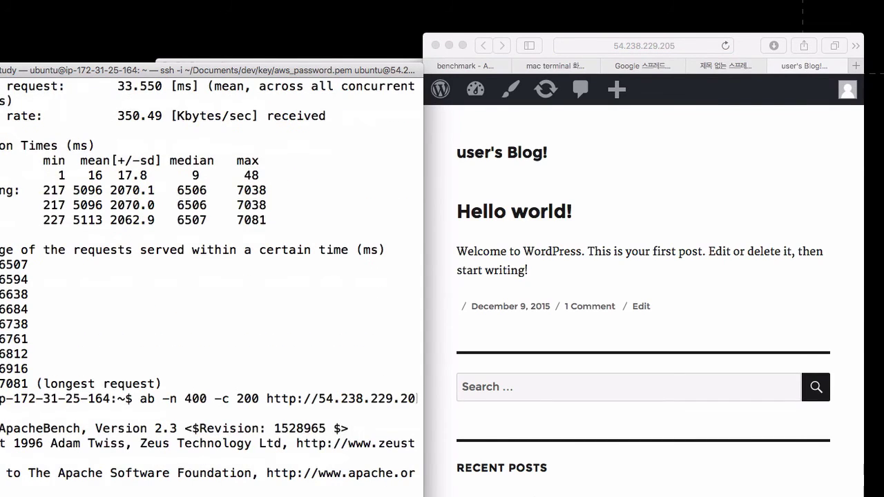
left_click(721, 249)
key("super+l")
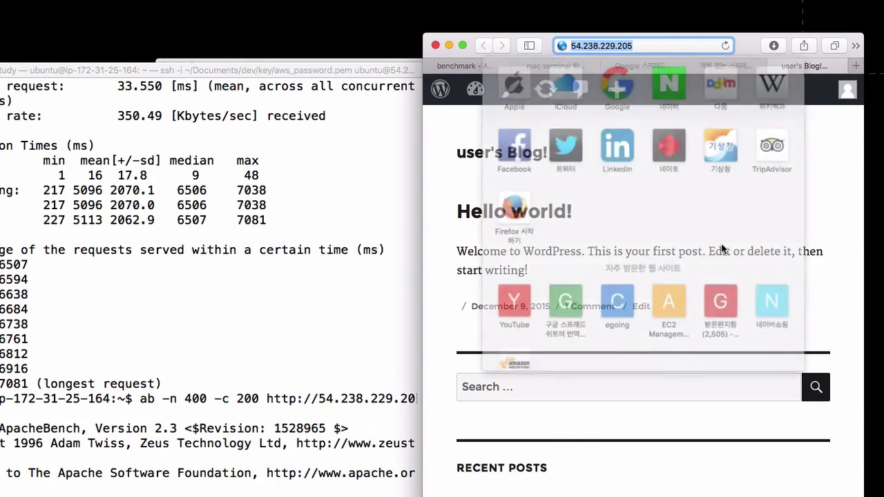
key("Return")
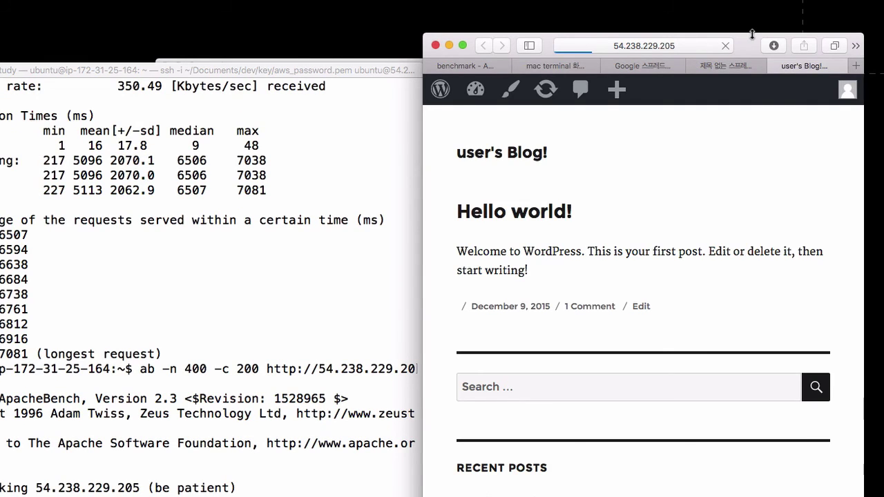
Step: Adjust the browser window's height slightly and return to the spreadsheet with the recorded test results
left_click_drag(752, 35, 750, 56)
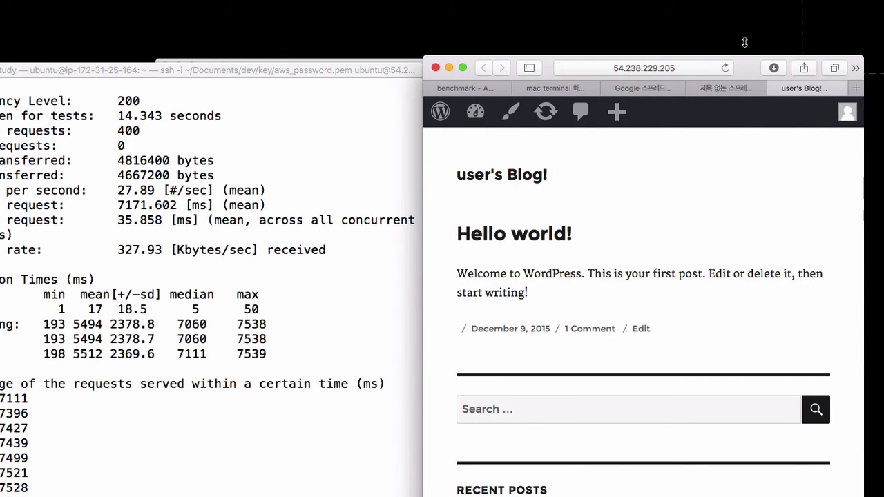
left_click_drag(744, 42, 744, 27)
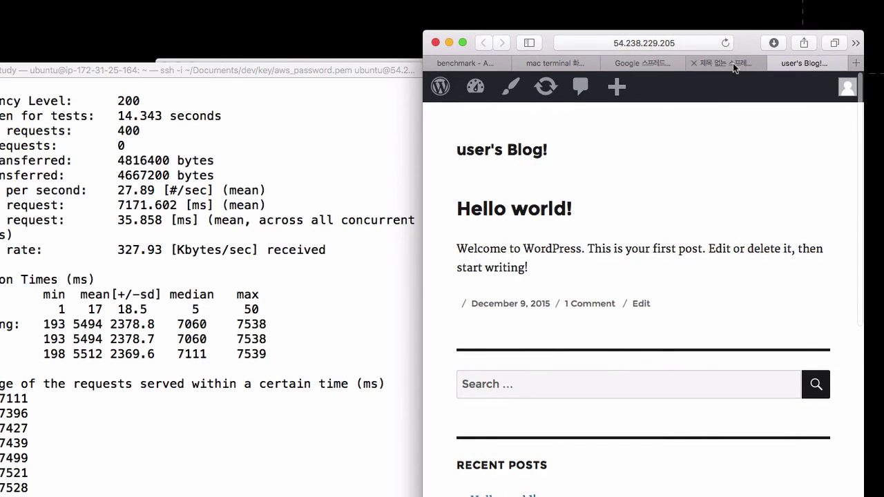
left_click(734, 63)
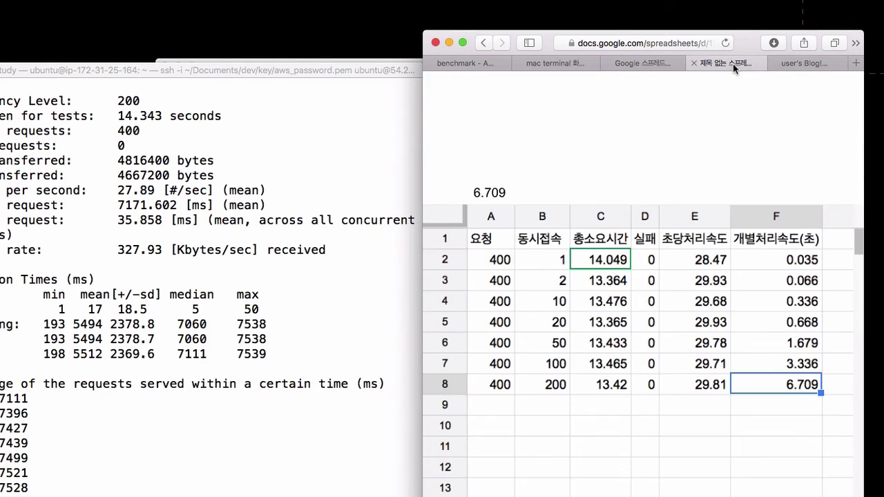